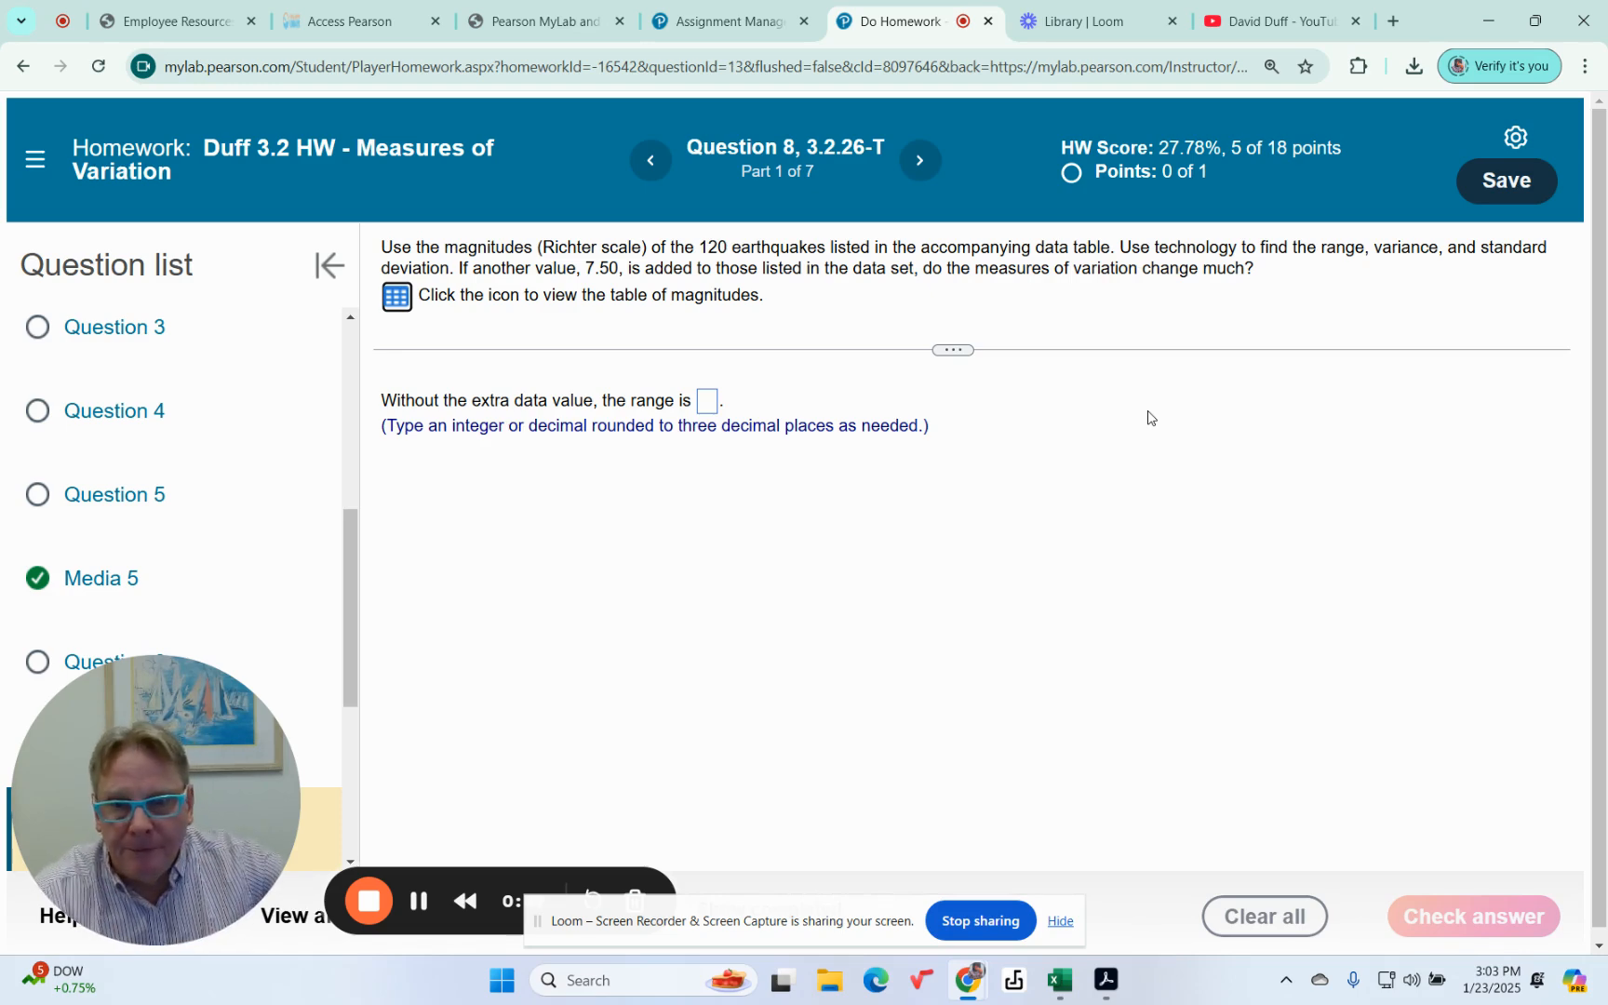
Step: Open the Magnitudes data table of the earthquake question in StatCrunch and enlarge its window to full screen
click(394, 297)
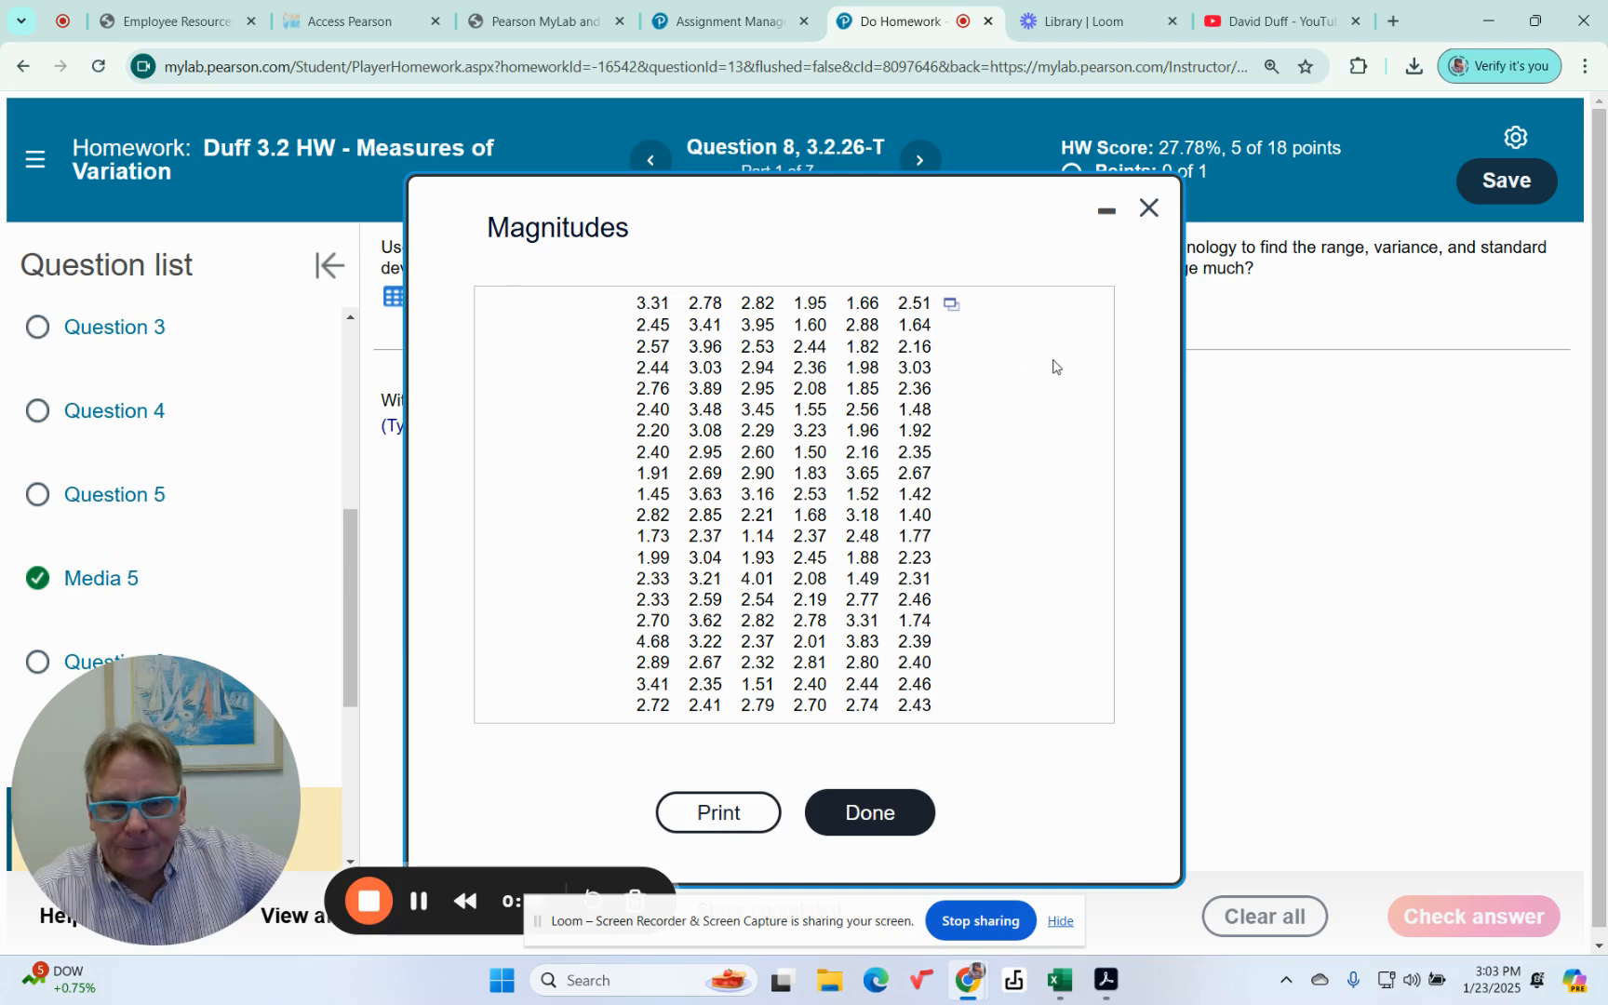
click(950, 304)
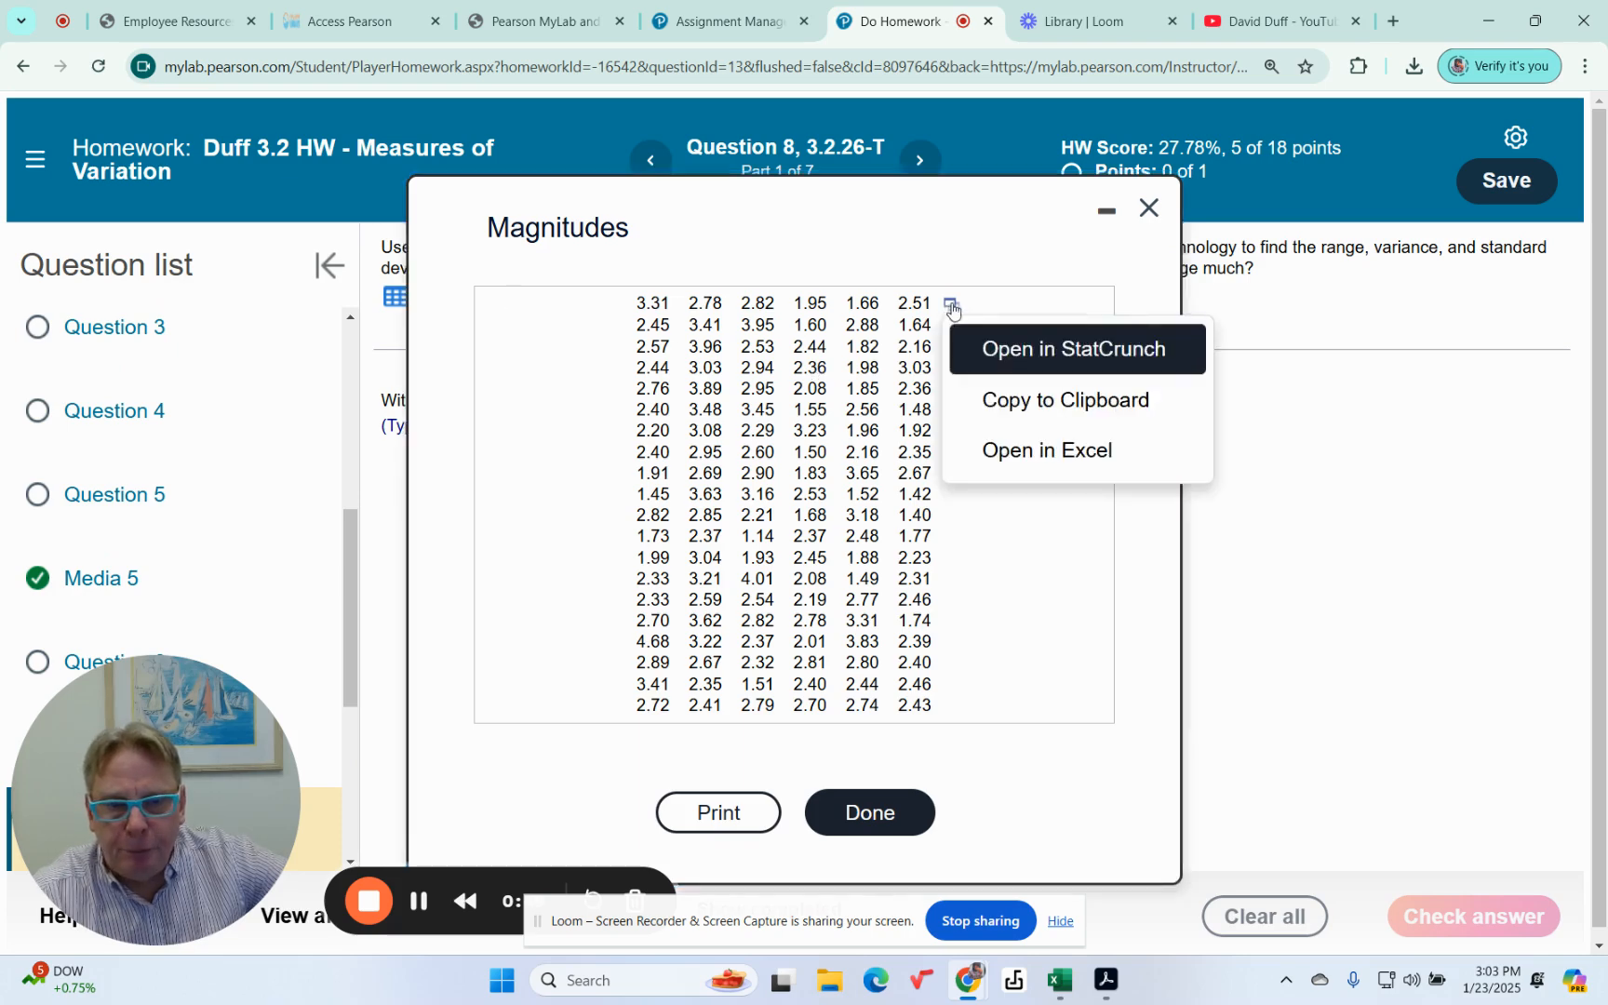
click(1023, 358)
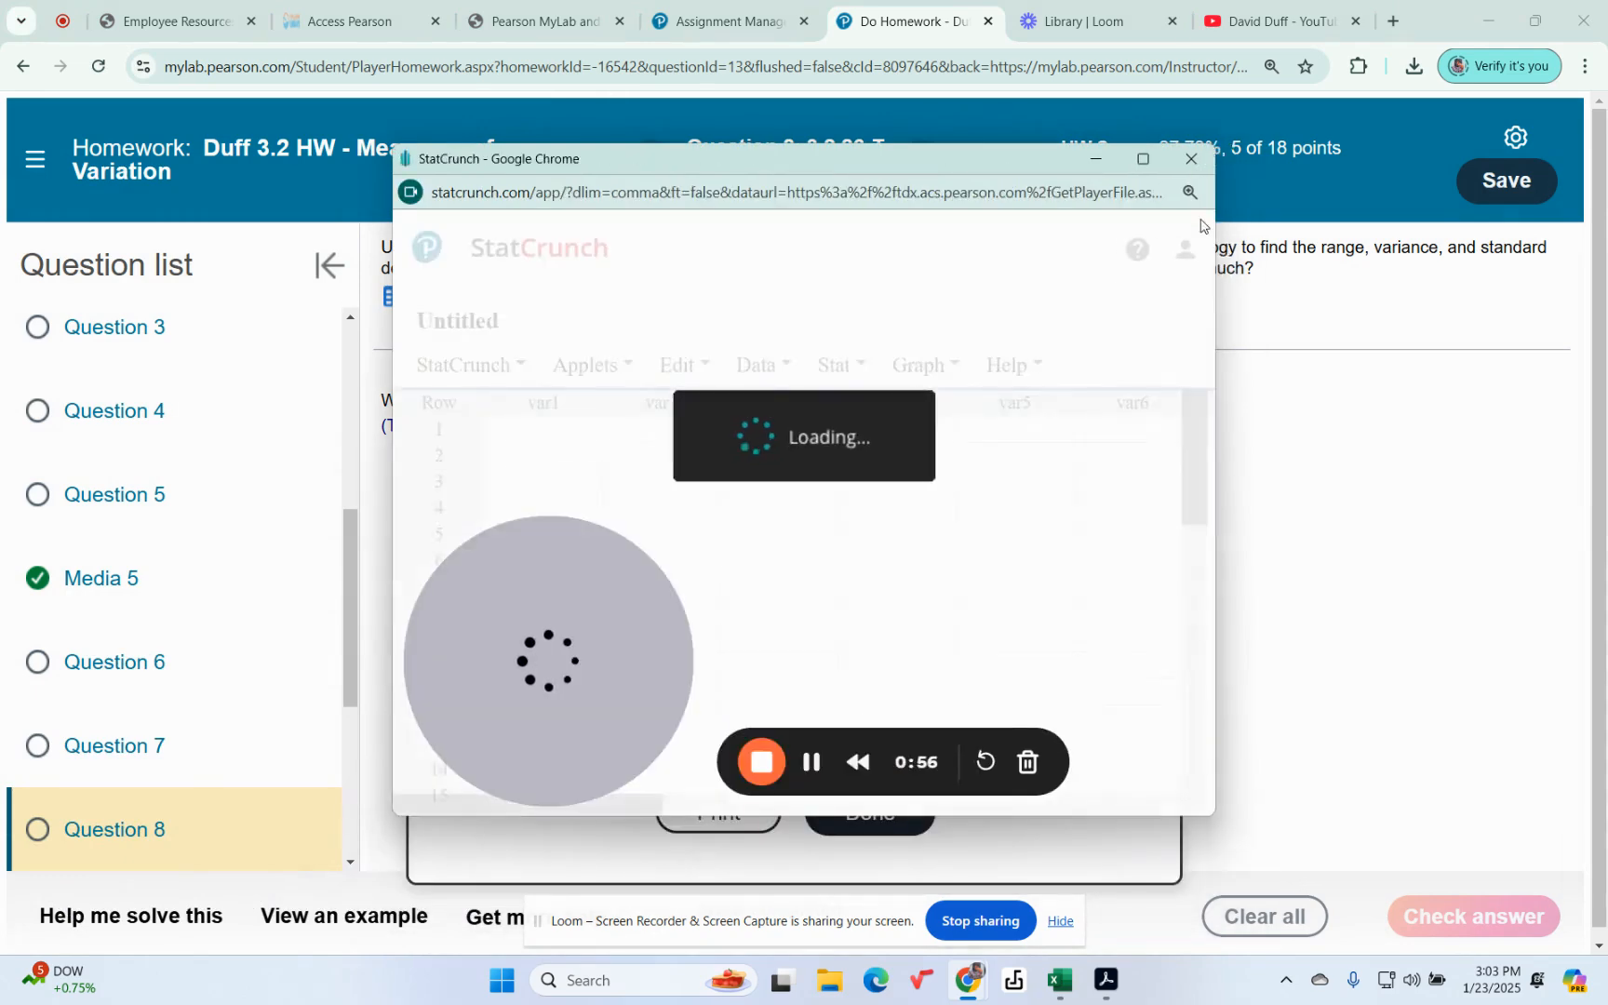
click(1143, 158)
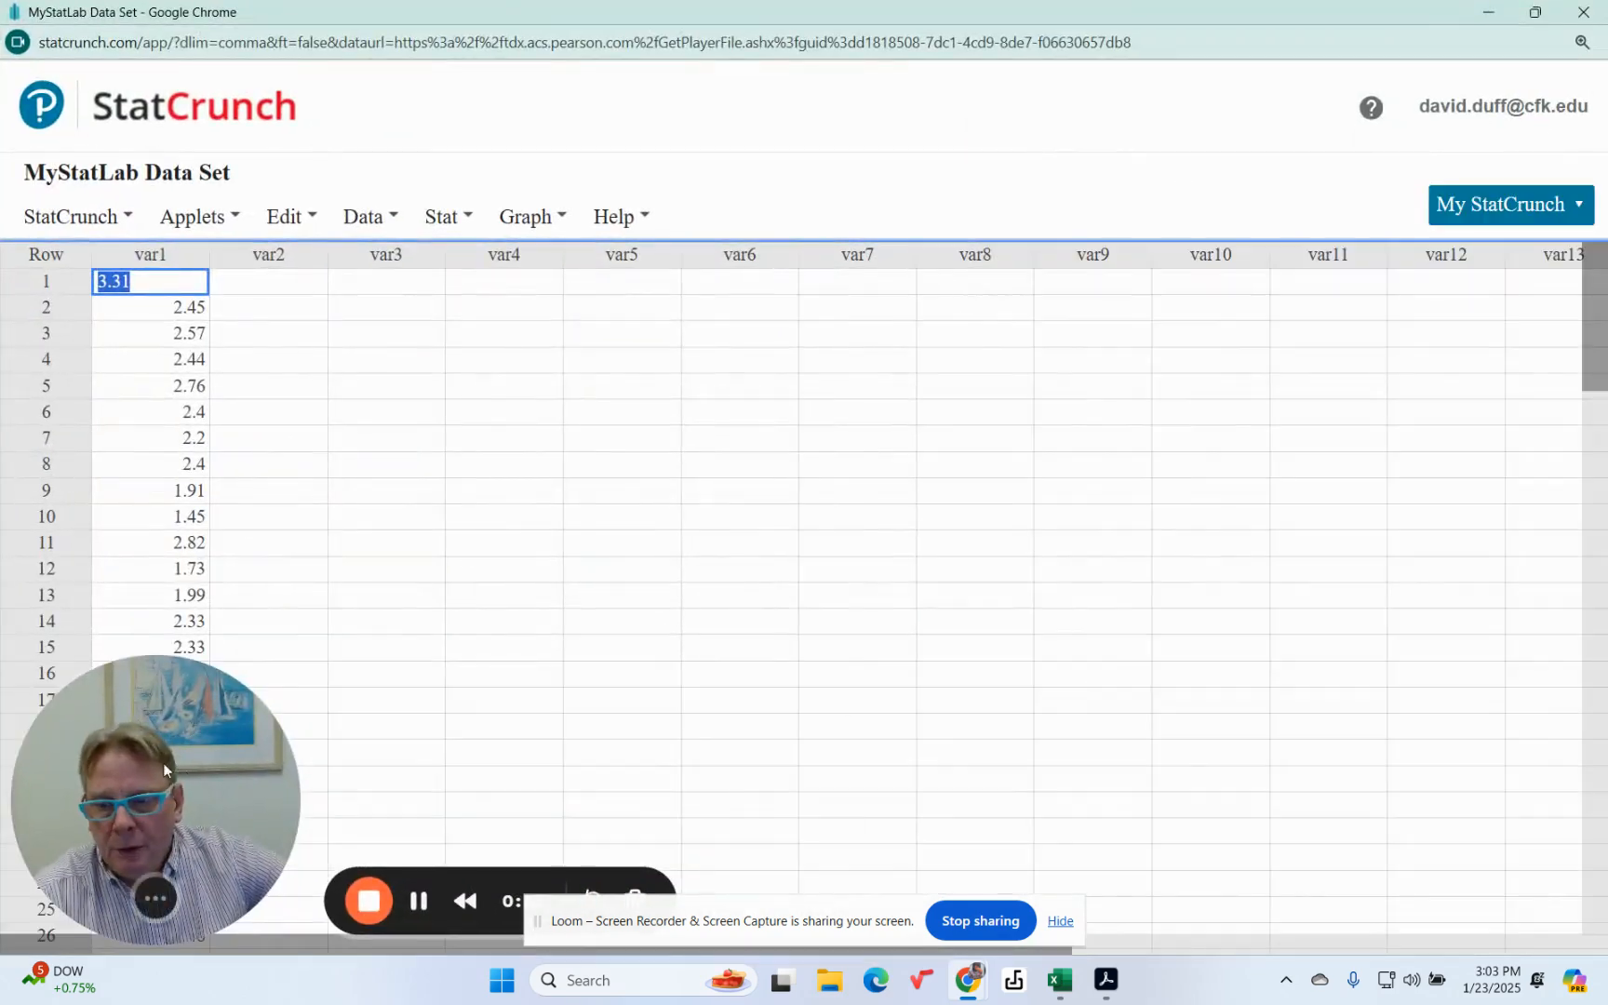
Step: Rename the var1 column to Magnitude
drag(170, 724, 615, 724)
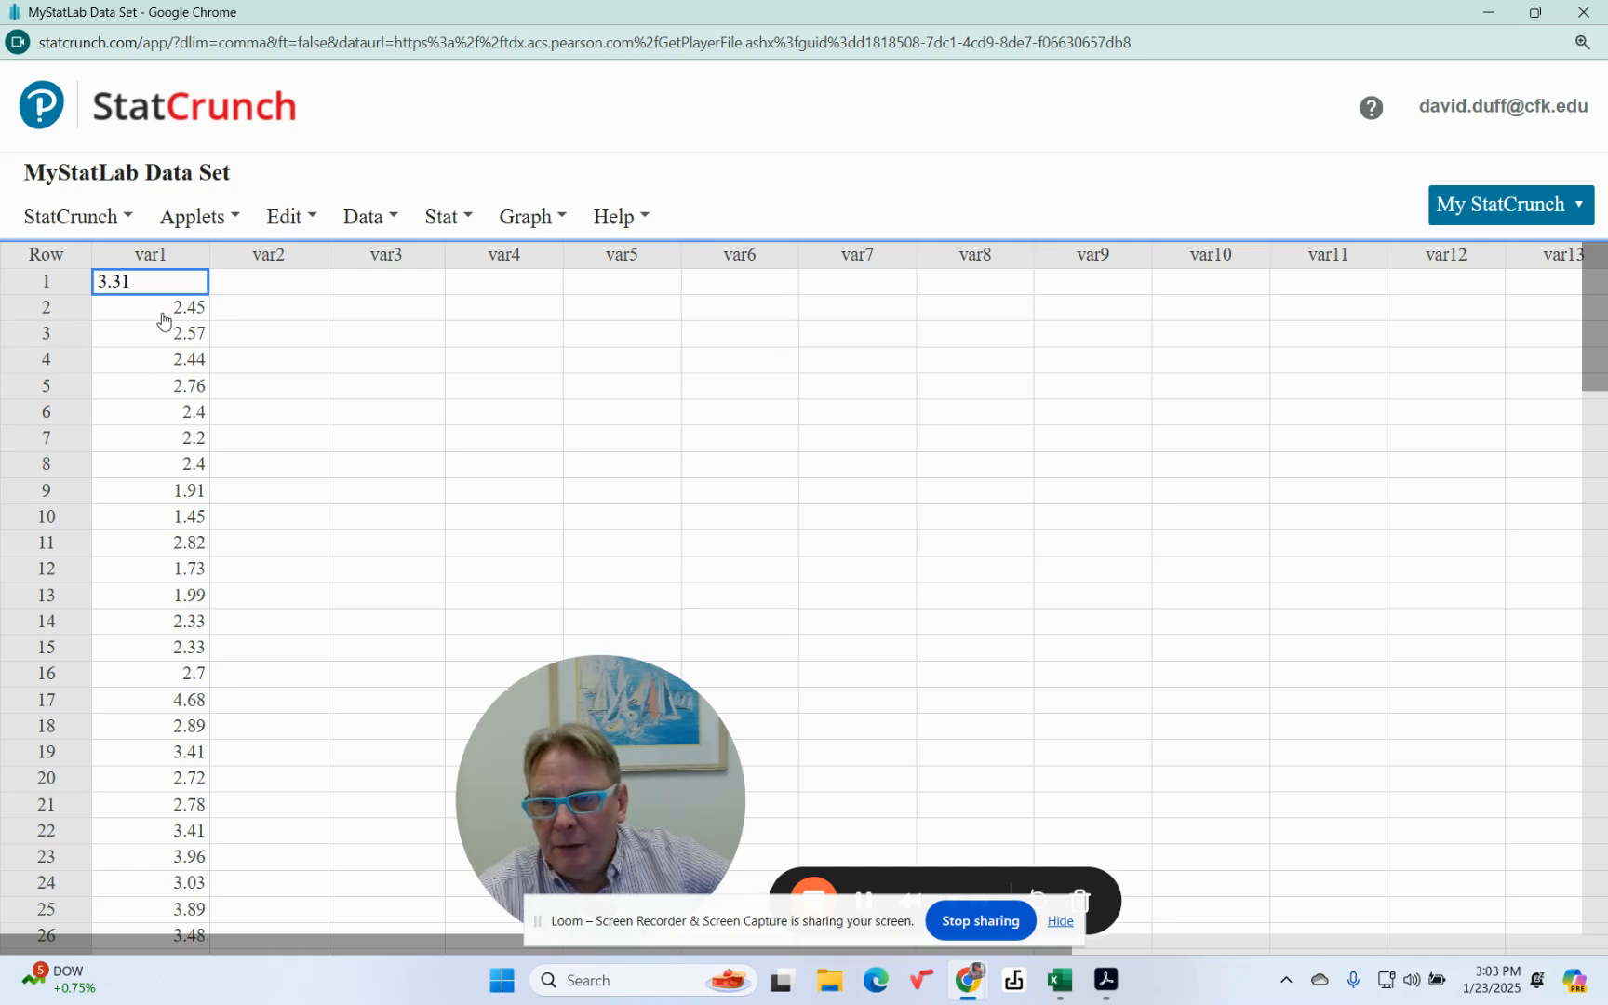
click(156, 254)
text(M)
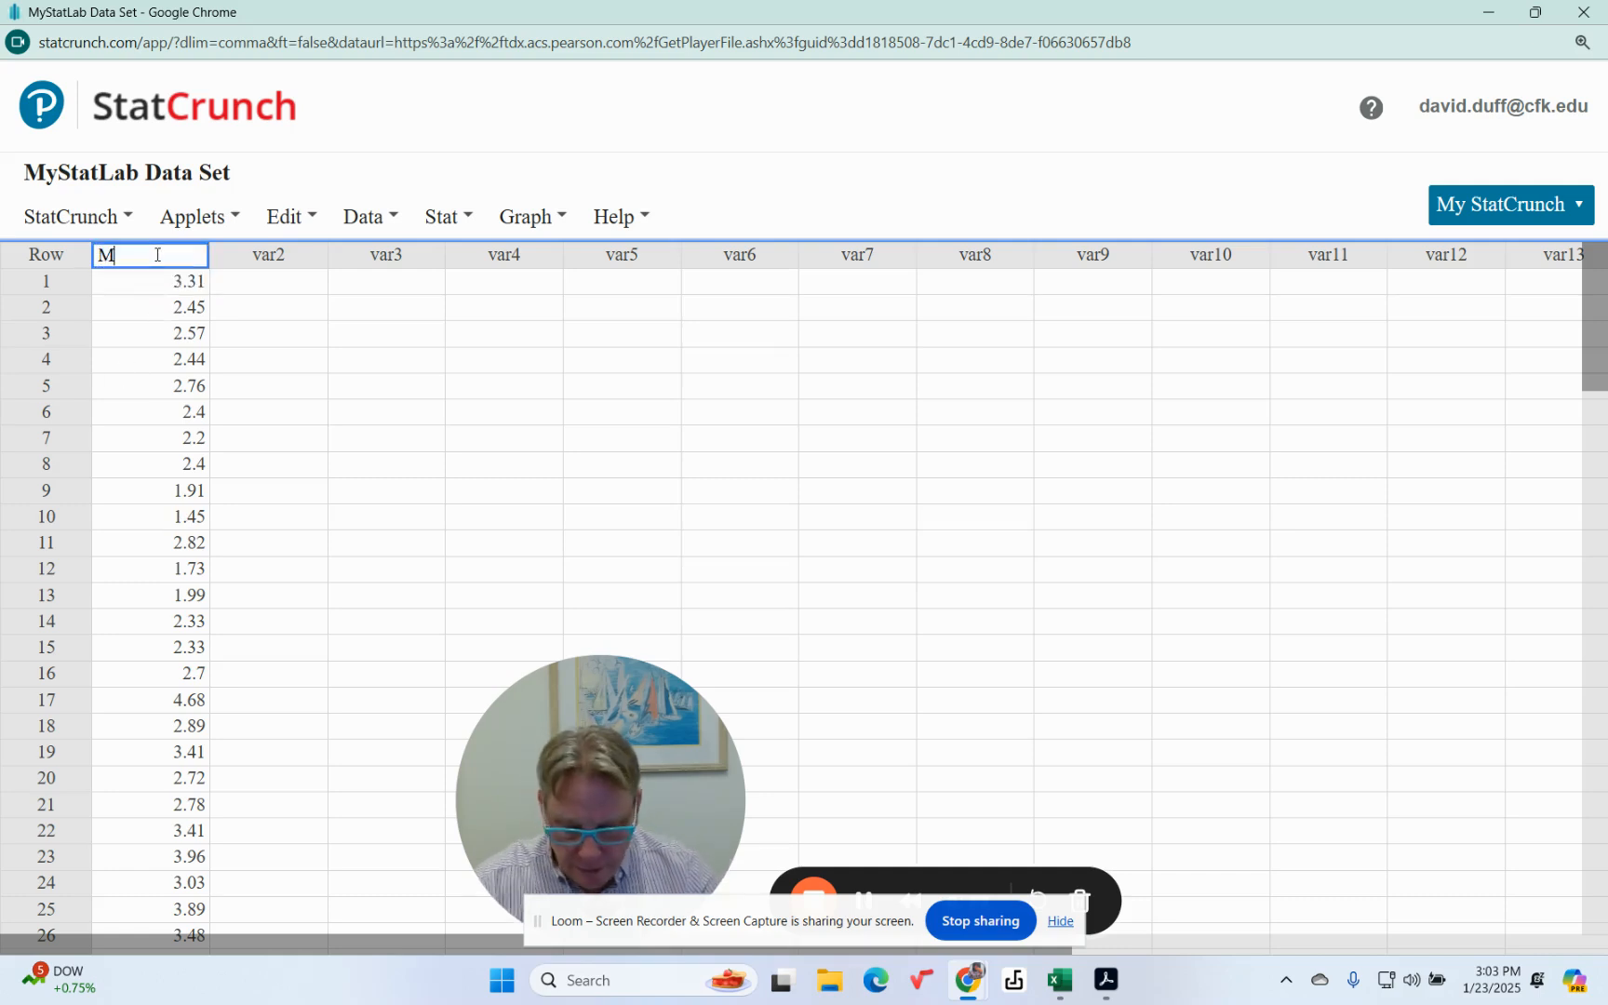
text(agnitude)
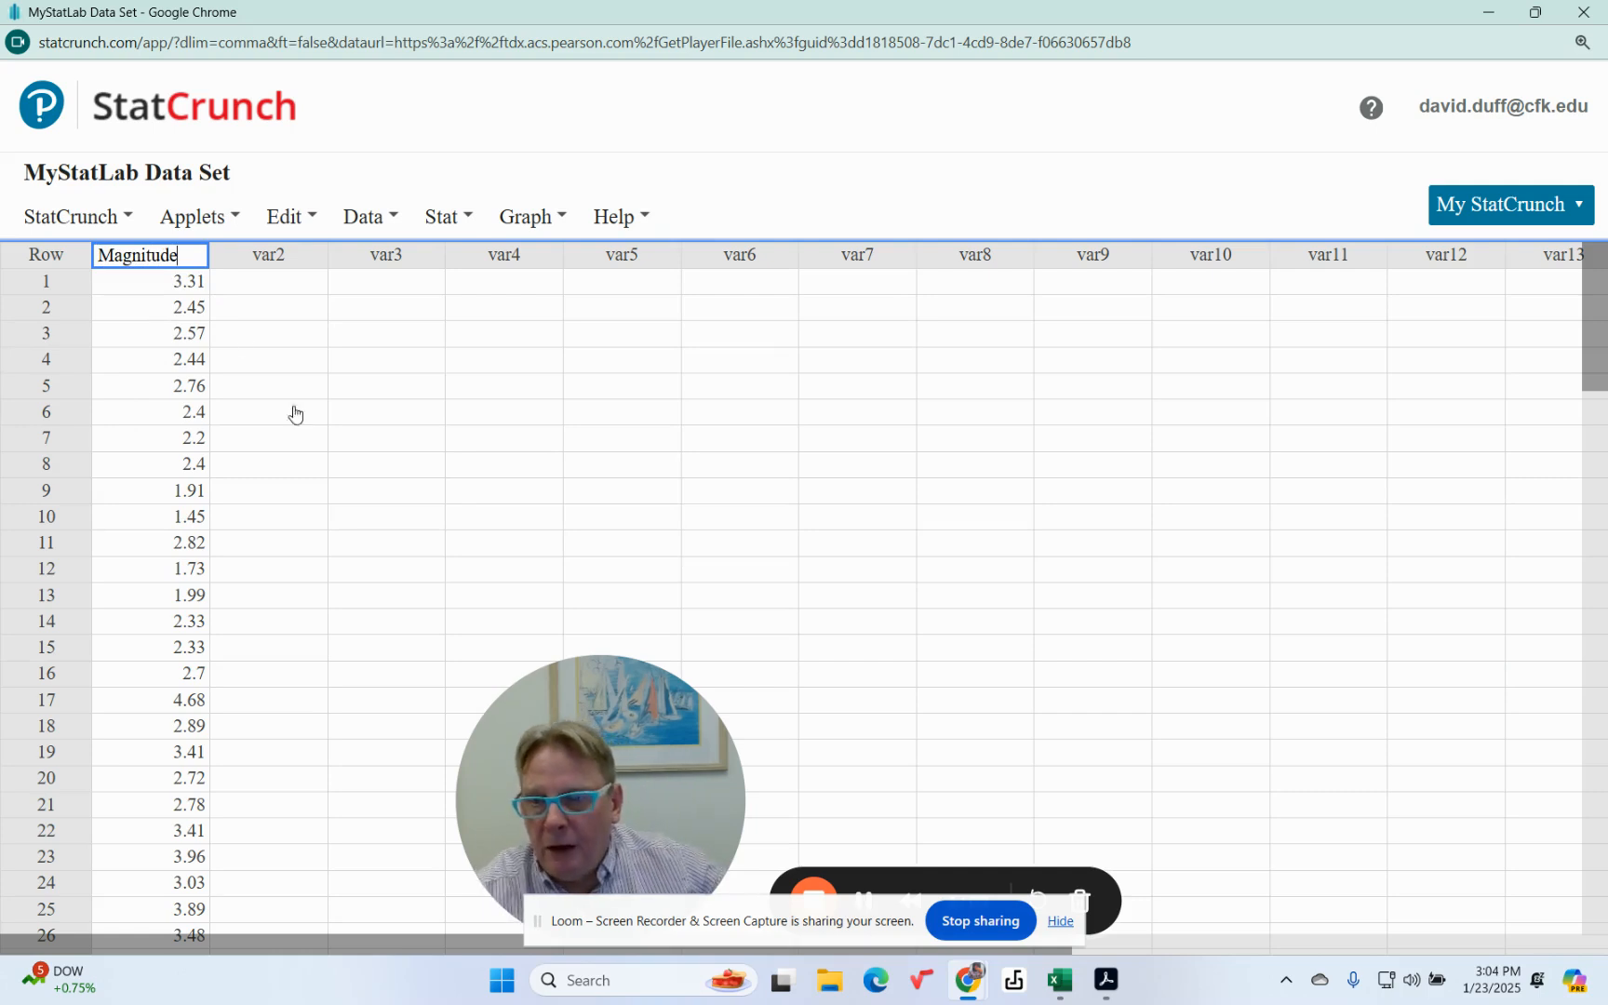
click(413, 364)
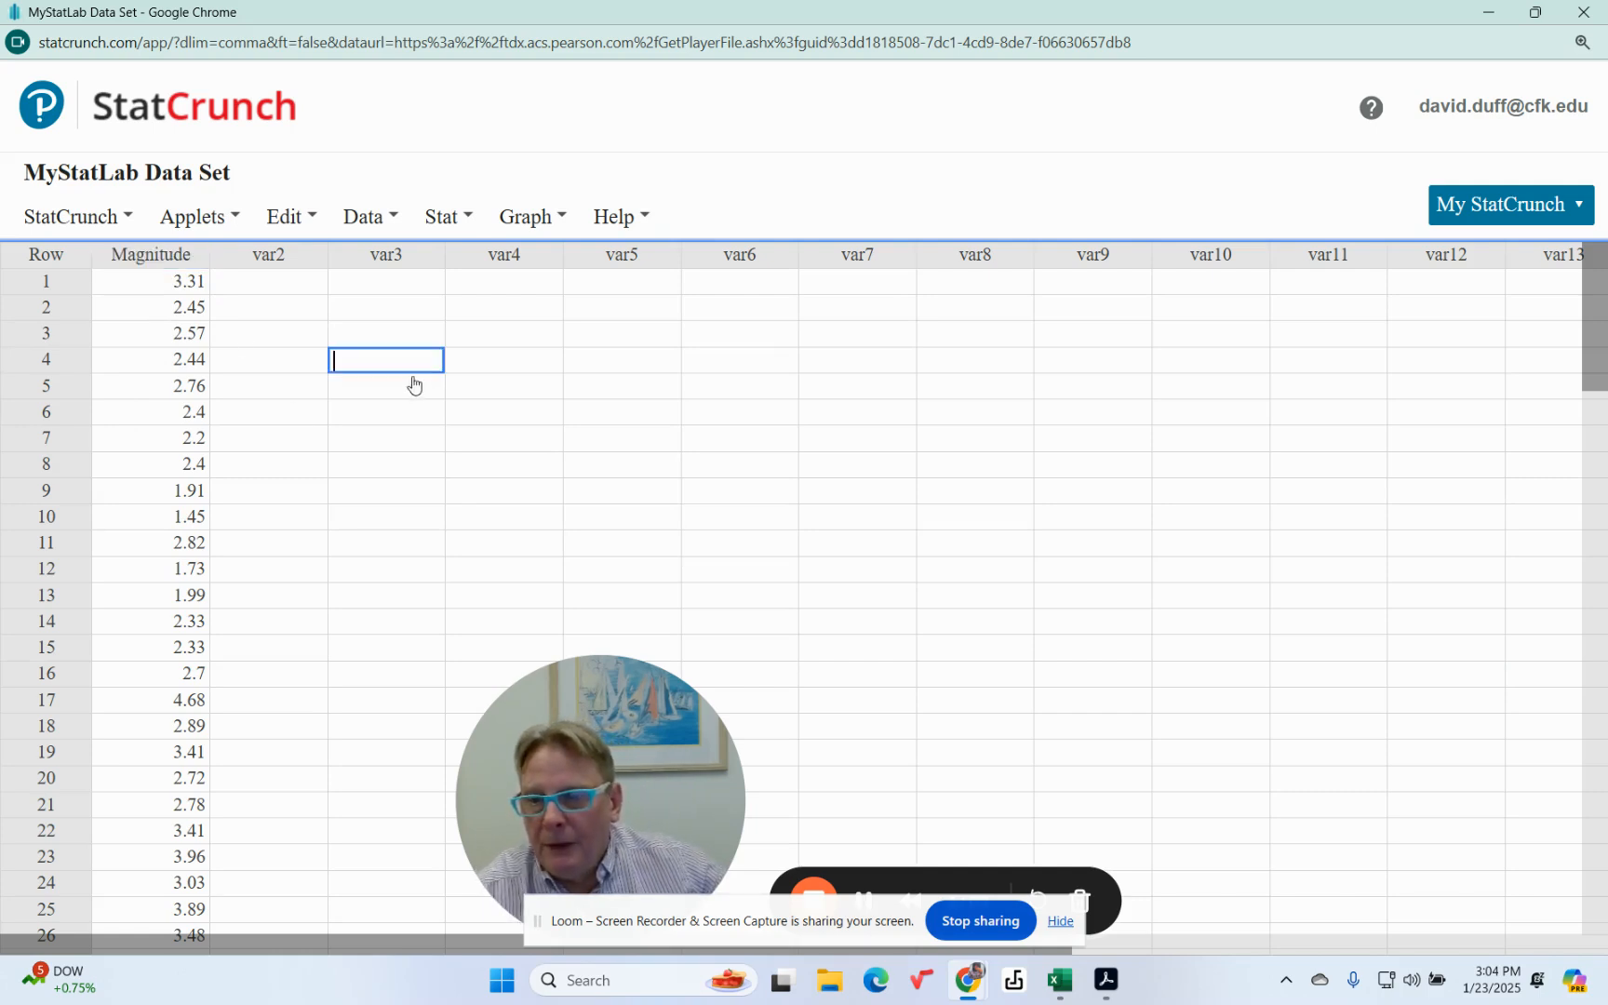
Step: Compute column summary statistics for Magnitude, limited to Range, Std. dev. and Variance
click(467, 217)
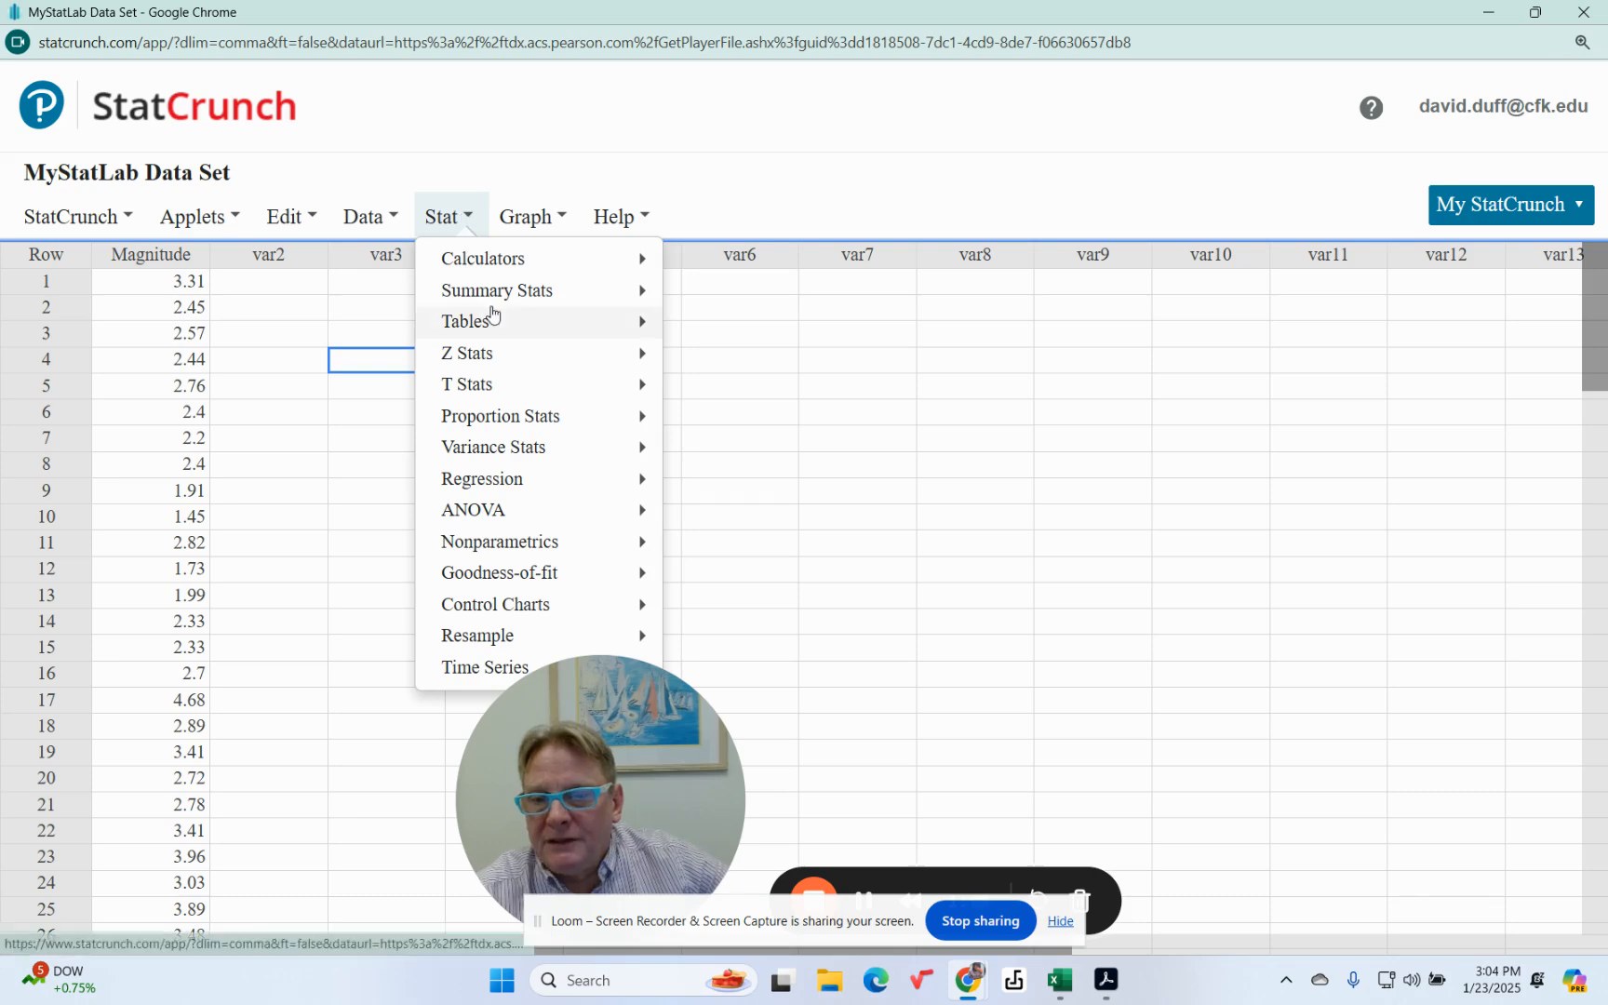
mouse_move(605, 291)
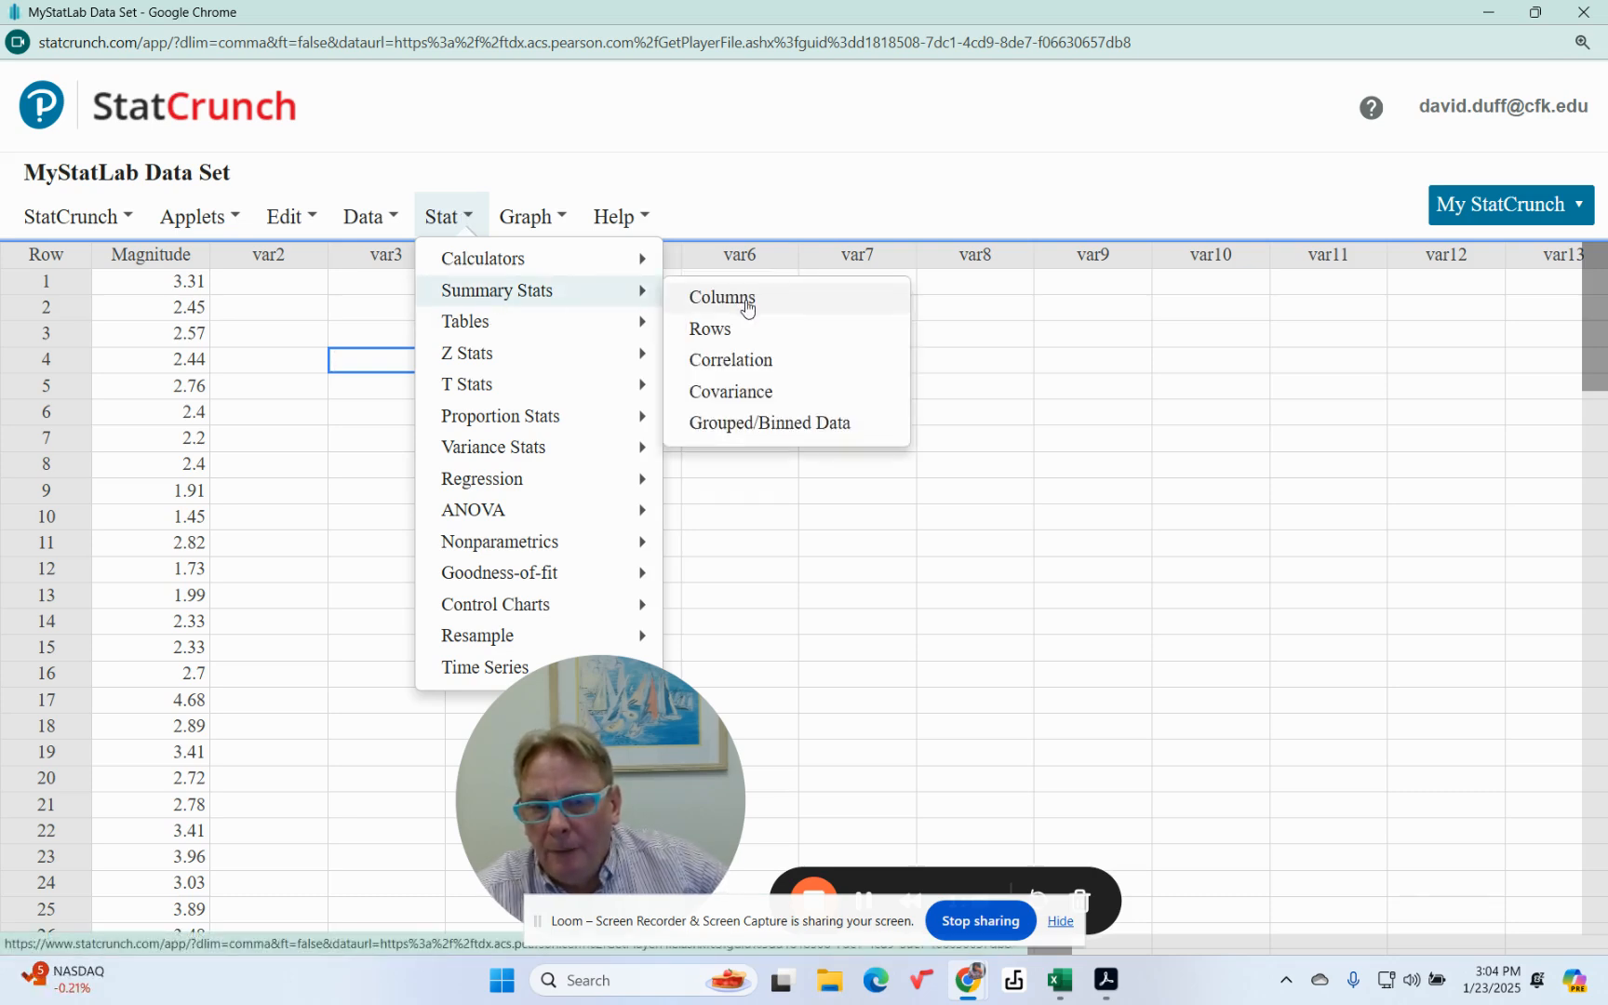
click(744, 303)
click(550, 158)
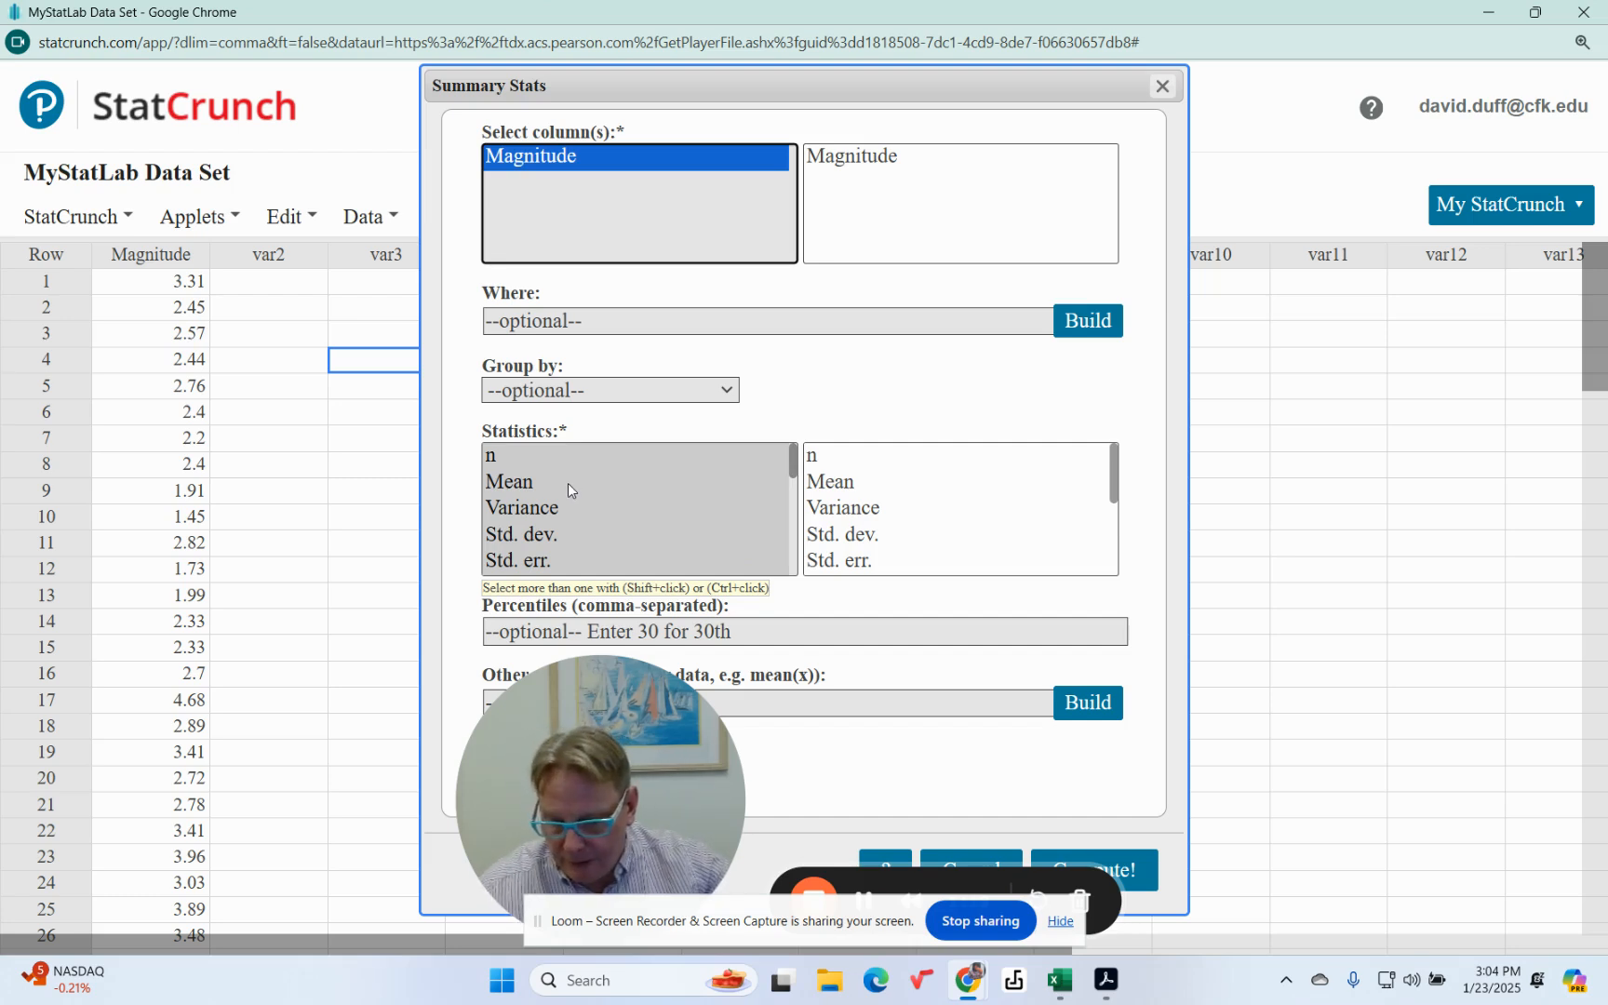
scroll(567, 482, down, 1)
click(527, 511)
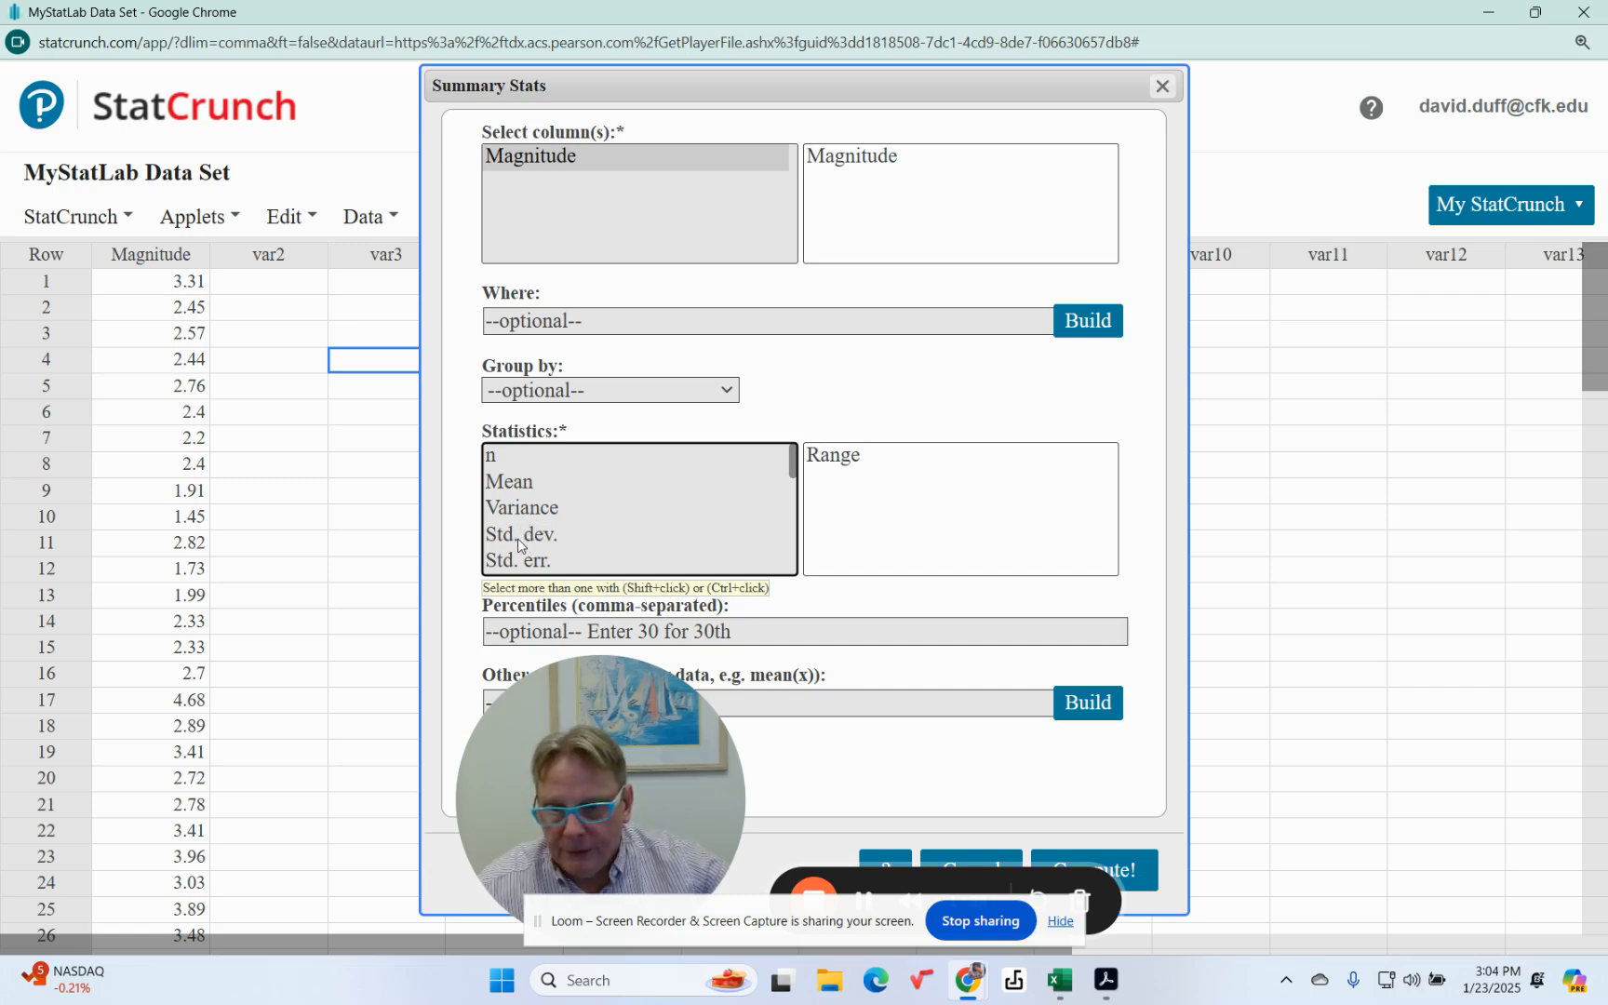
ctrl+click(519, 546)
ctrl+click(527, 507)
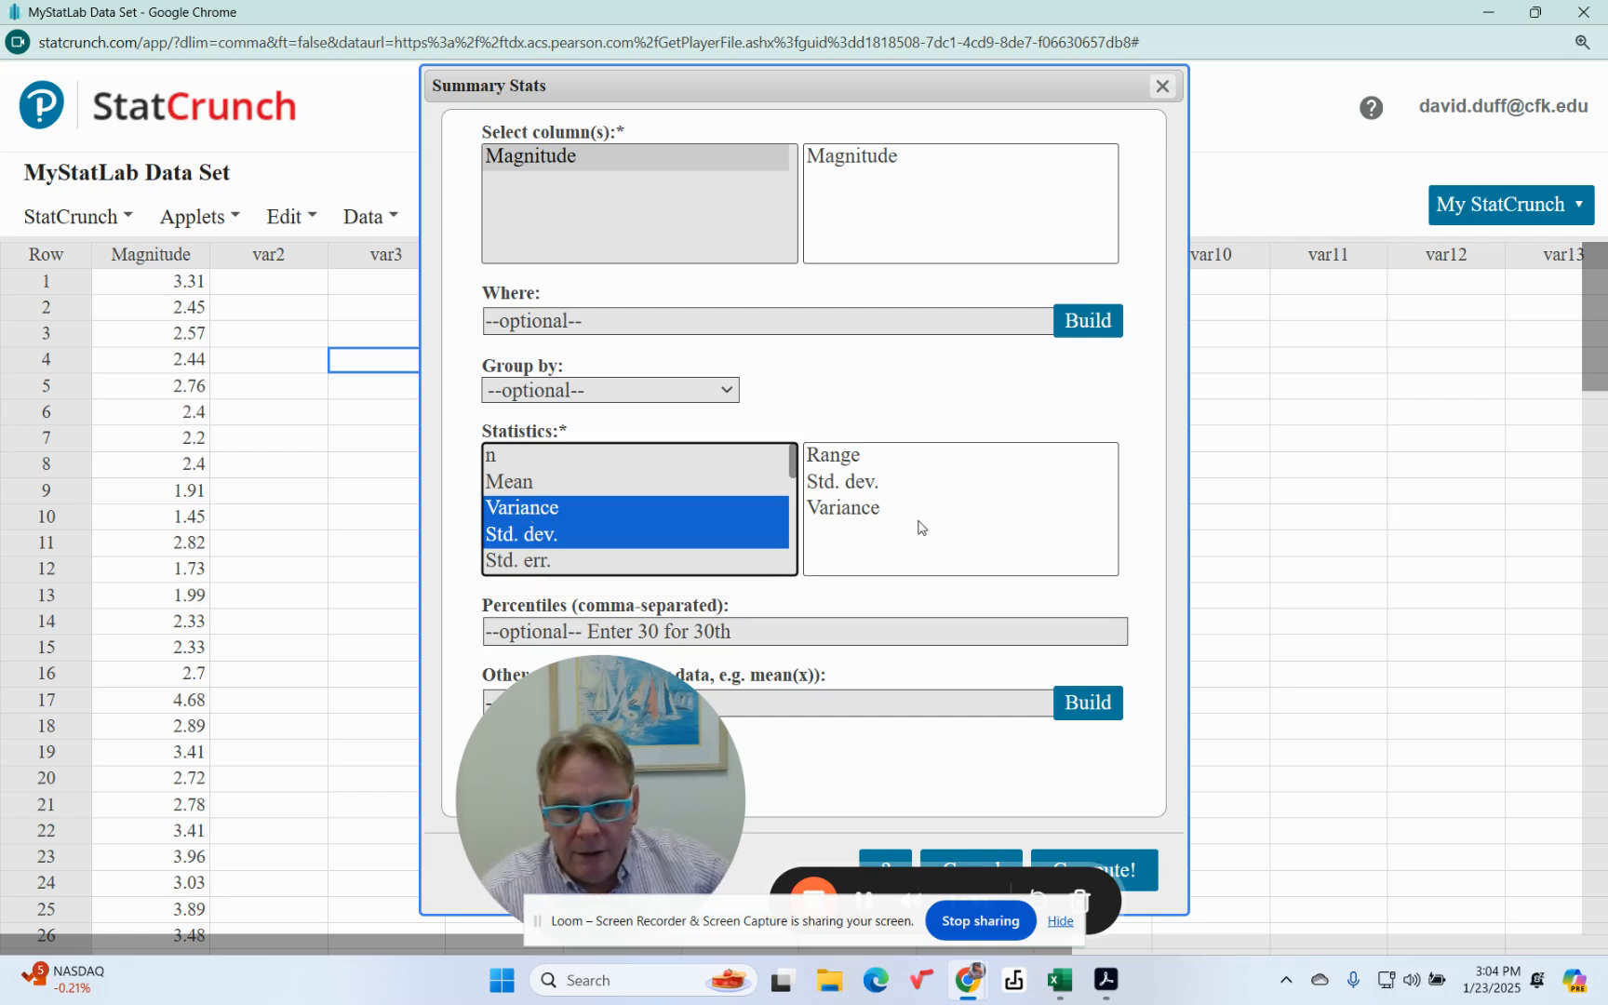
drag(639, 767, 288, 750)
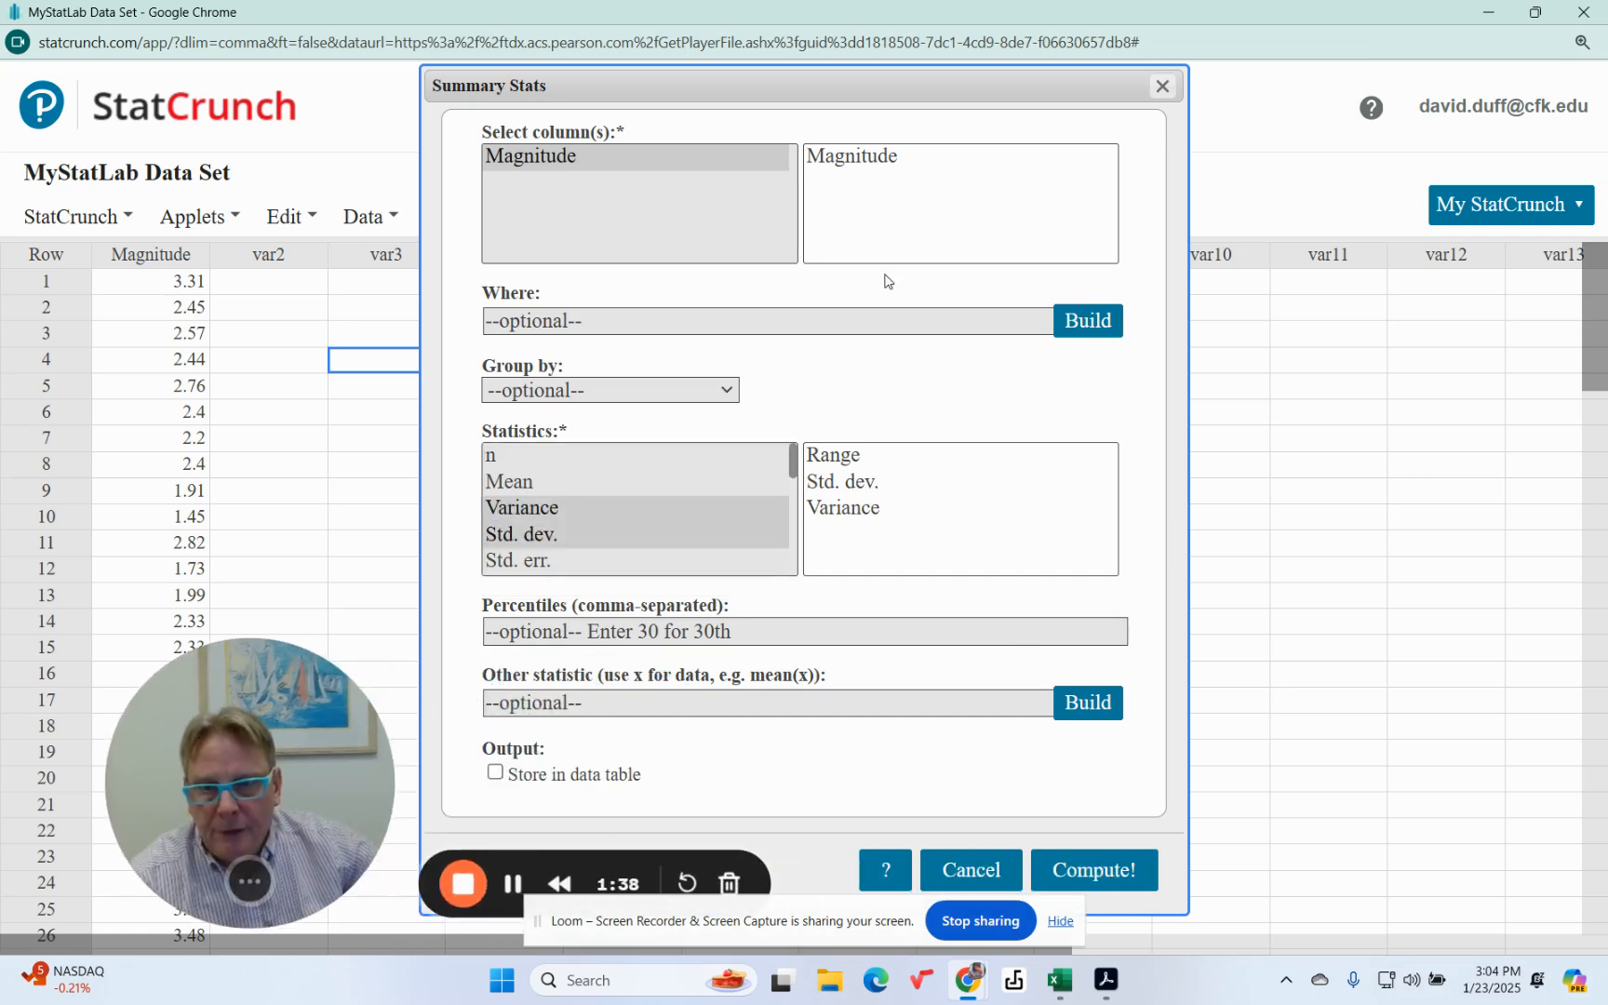
drag(983, 84, 1024, 48)
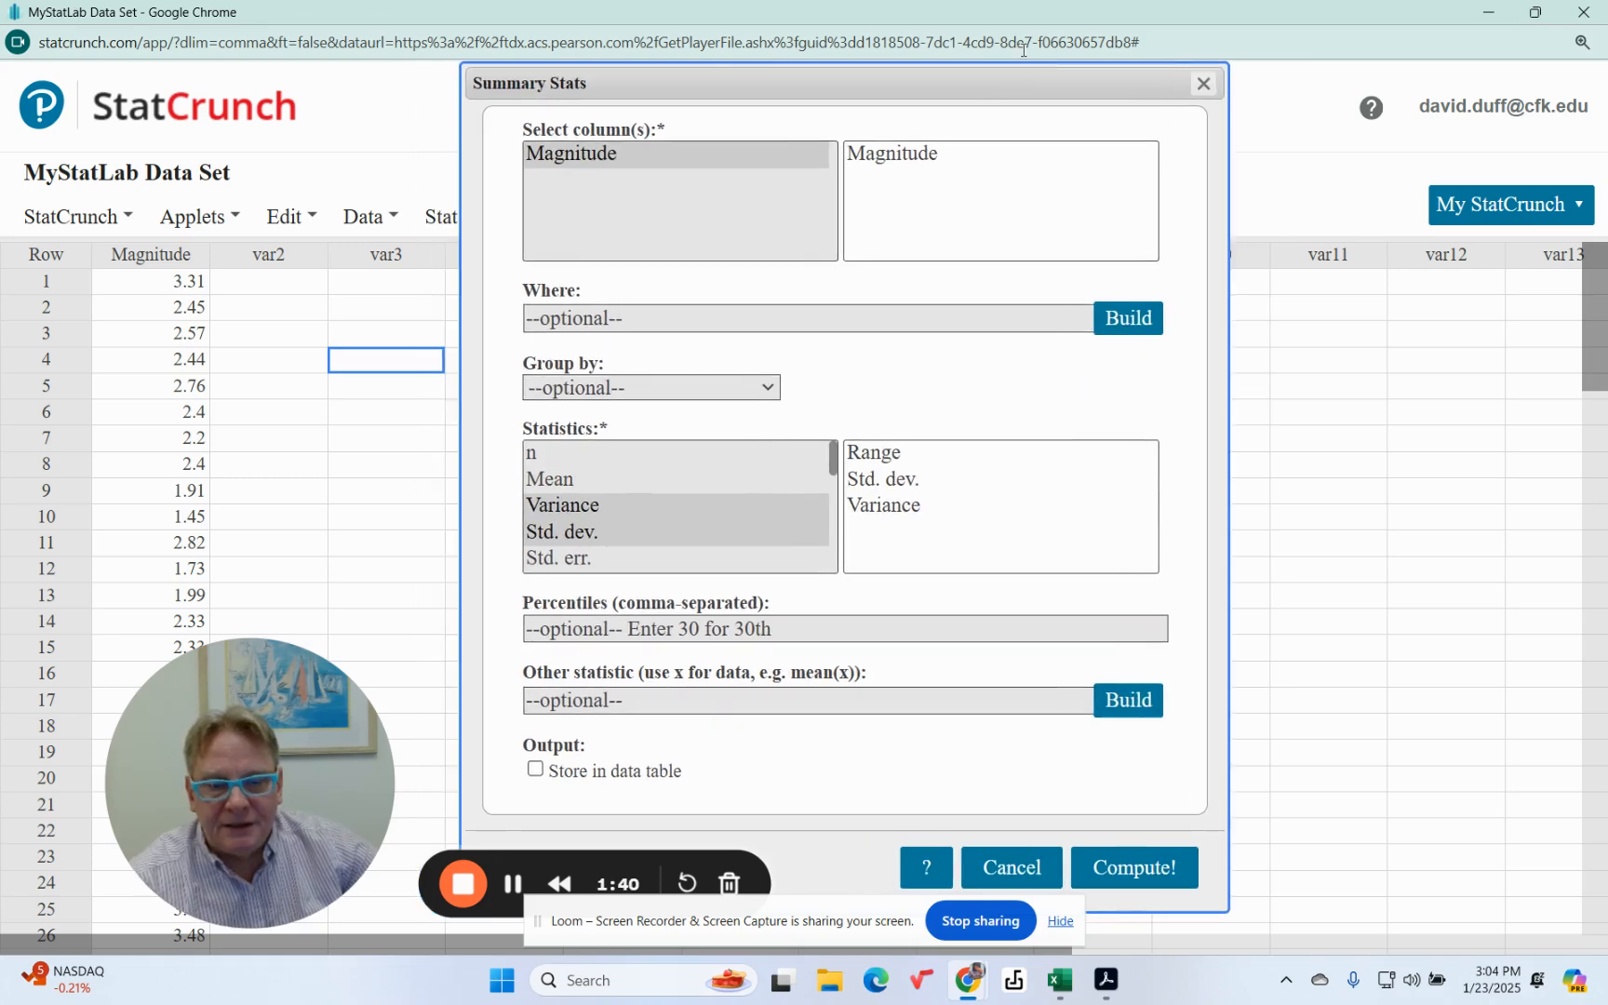
click(1128, 870)
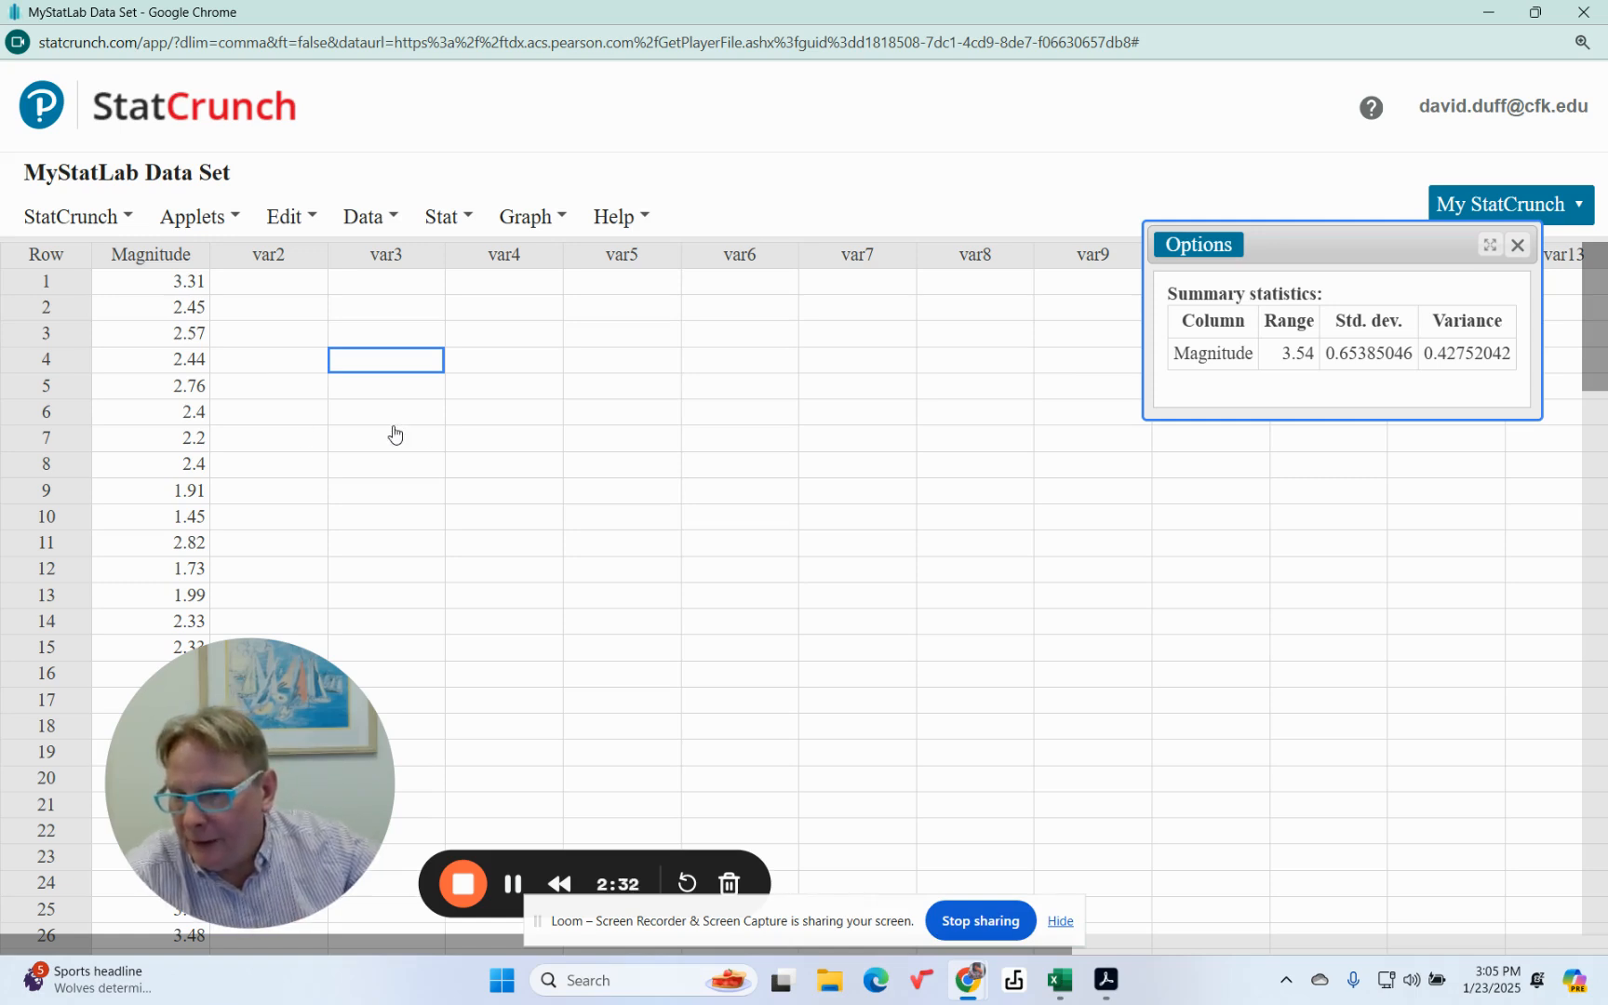
Step: Insert a row above row 1 and enter 7.50 in its Magnitude cell
right_click(51, 287)
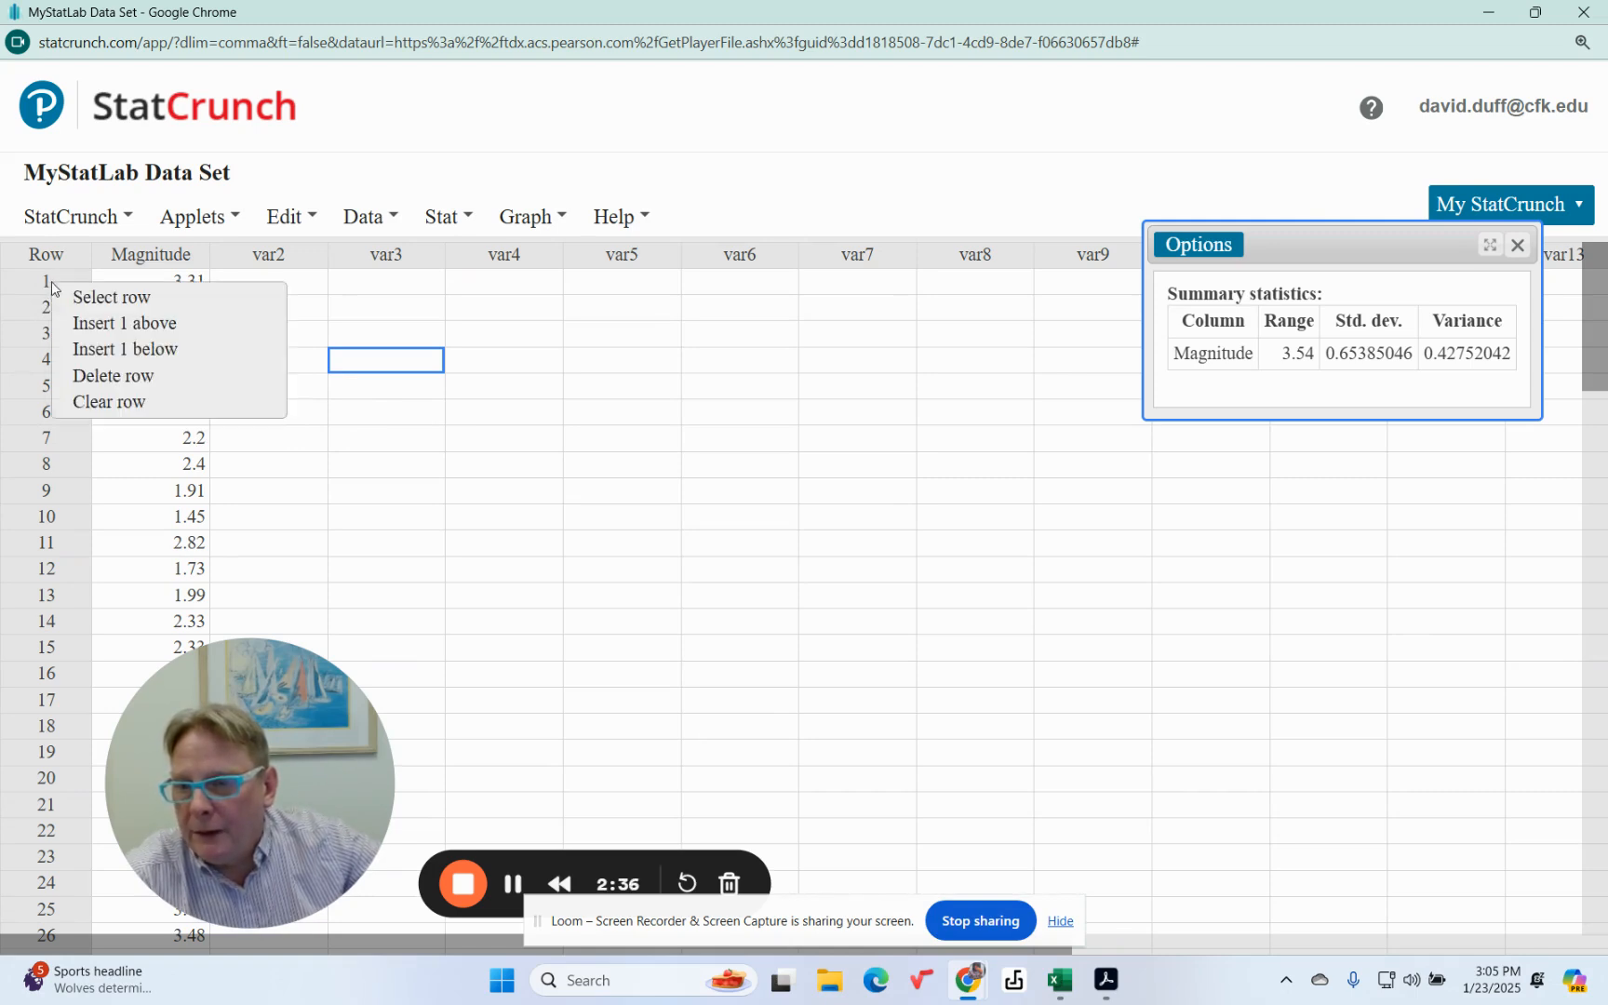
click(110, 324)
click(179, 282)
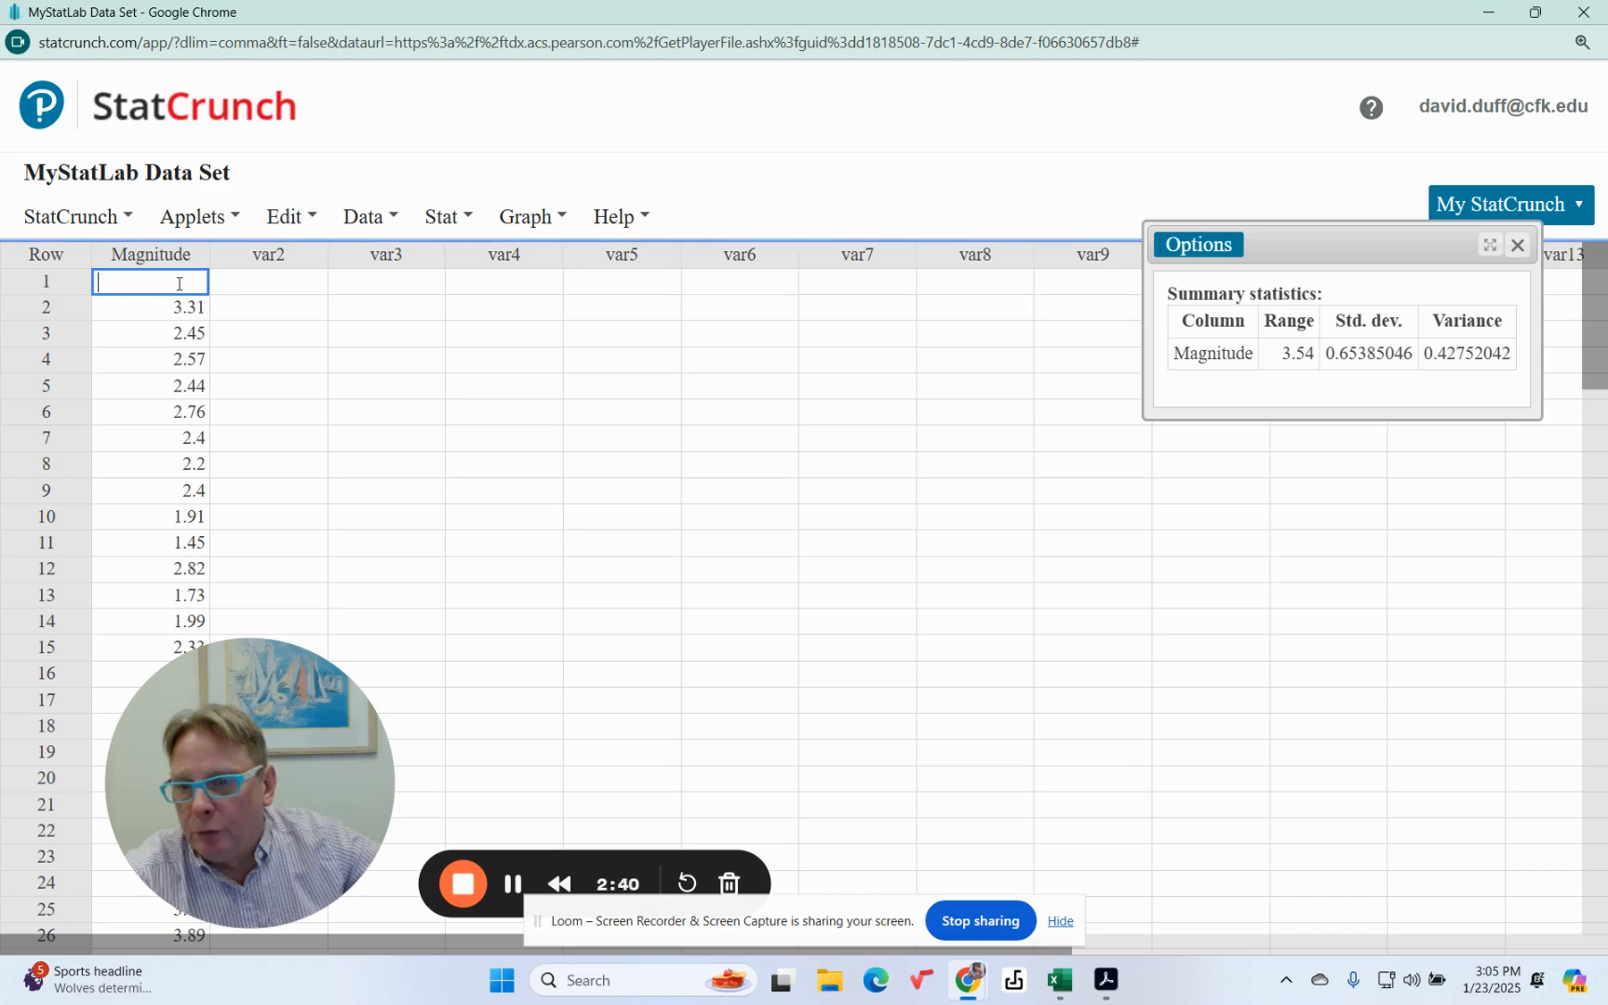
text(7)
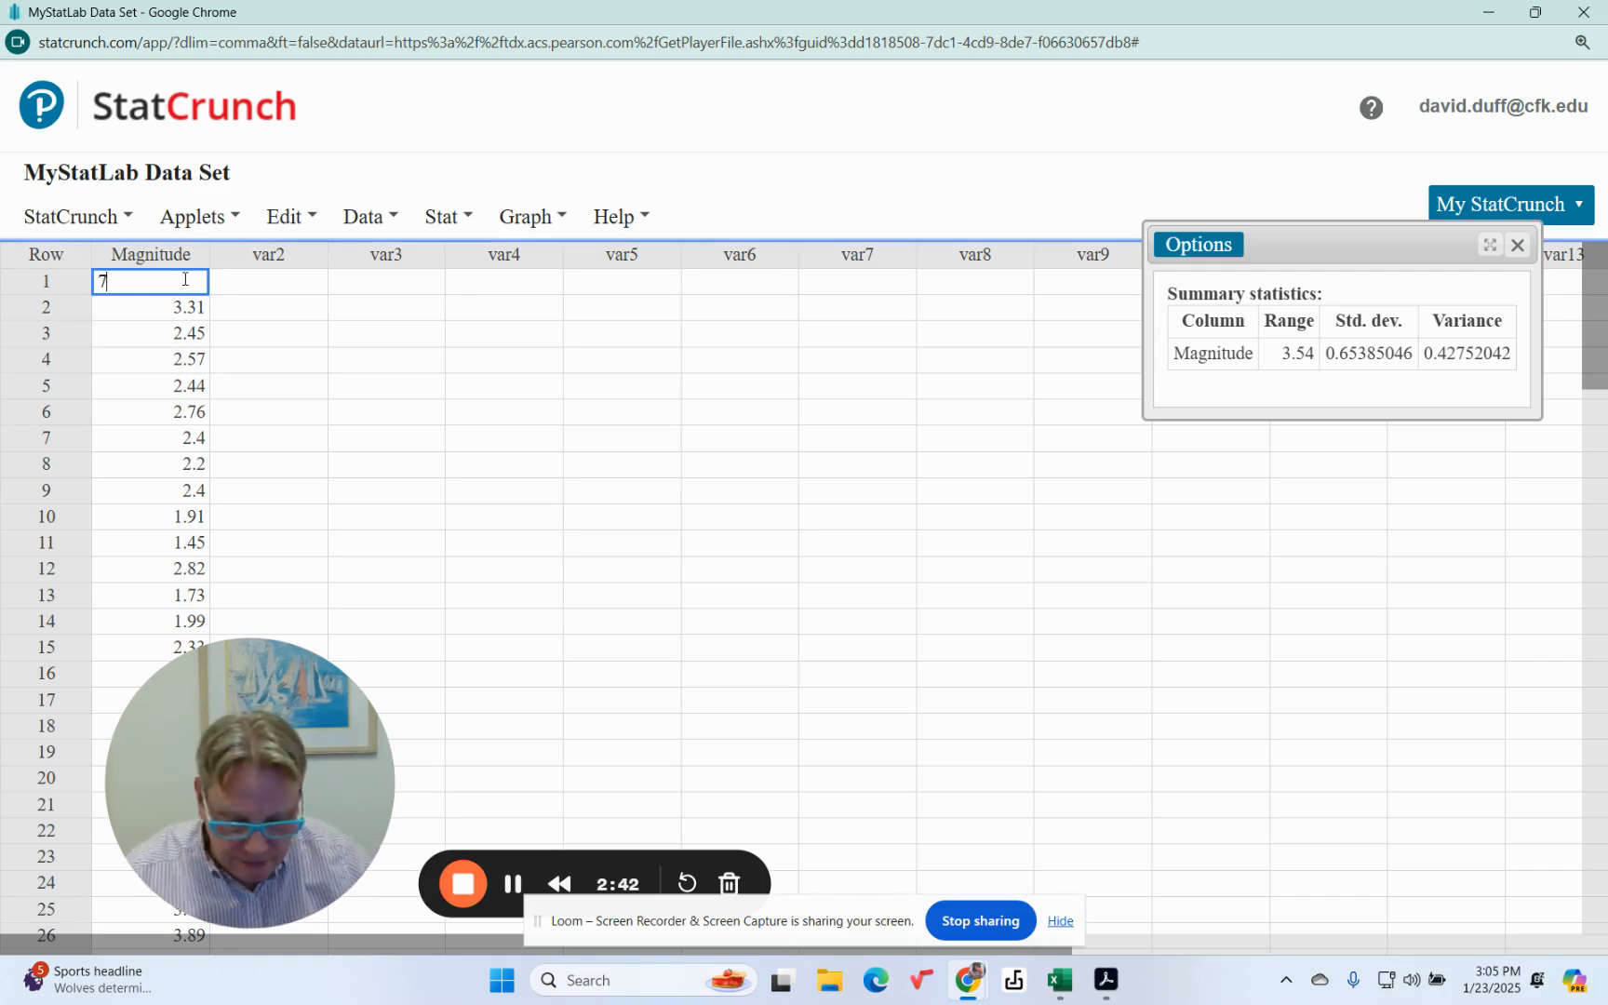
text(.50)
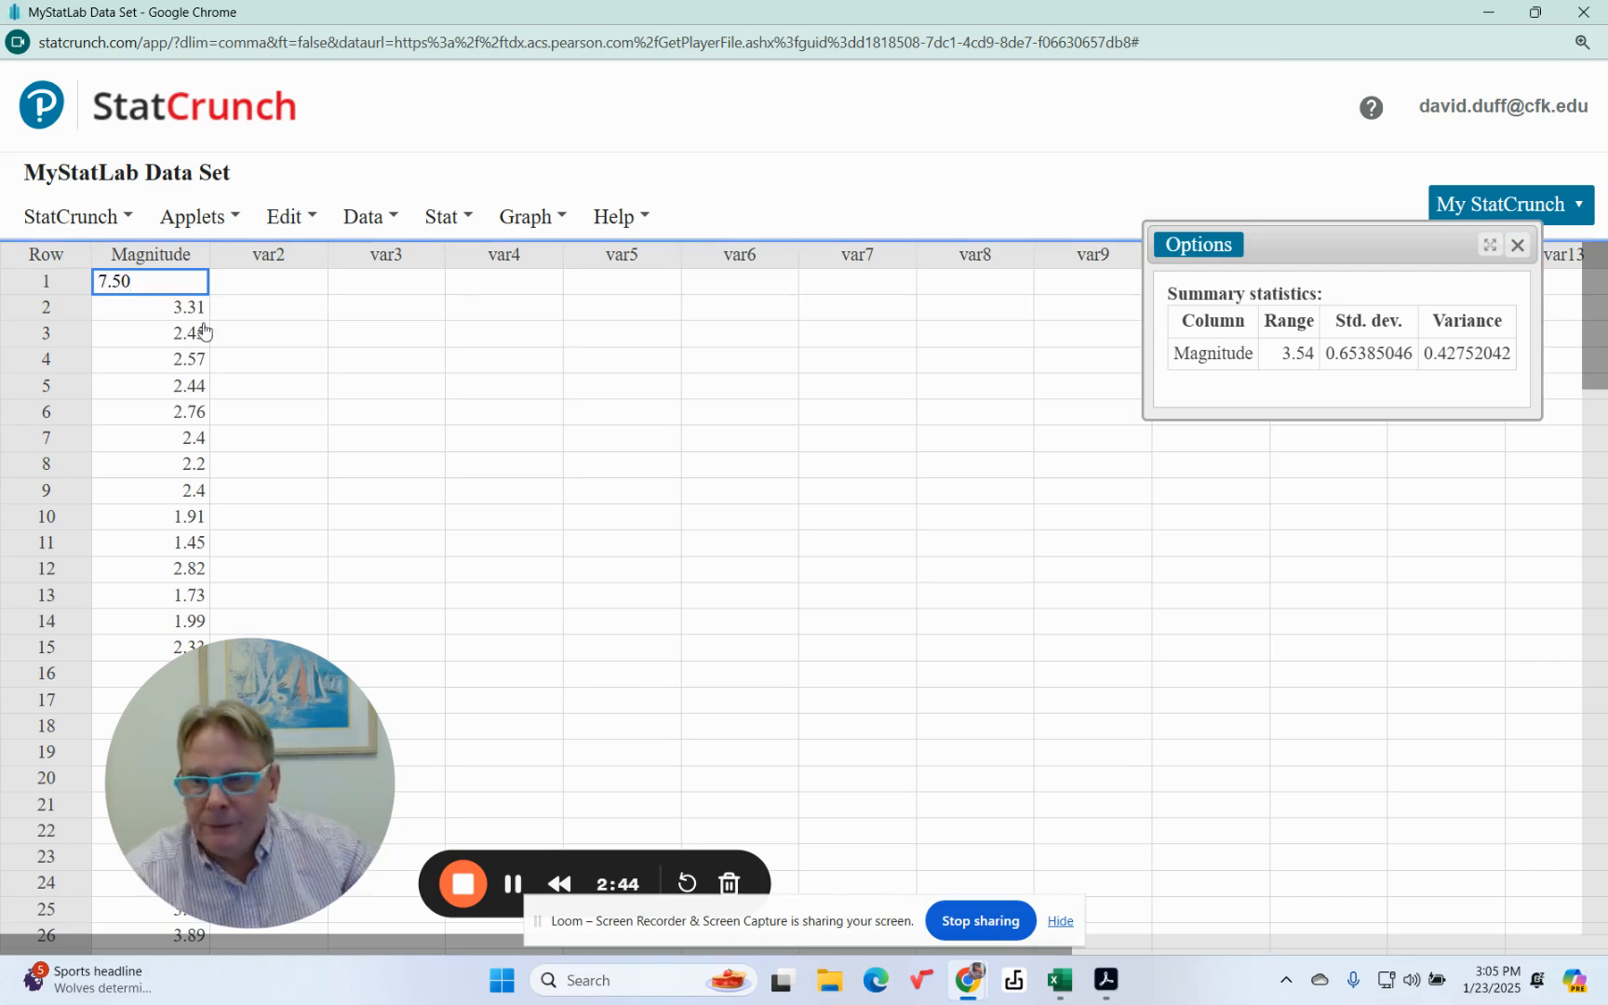
click(474, 373)
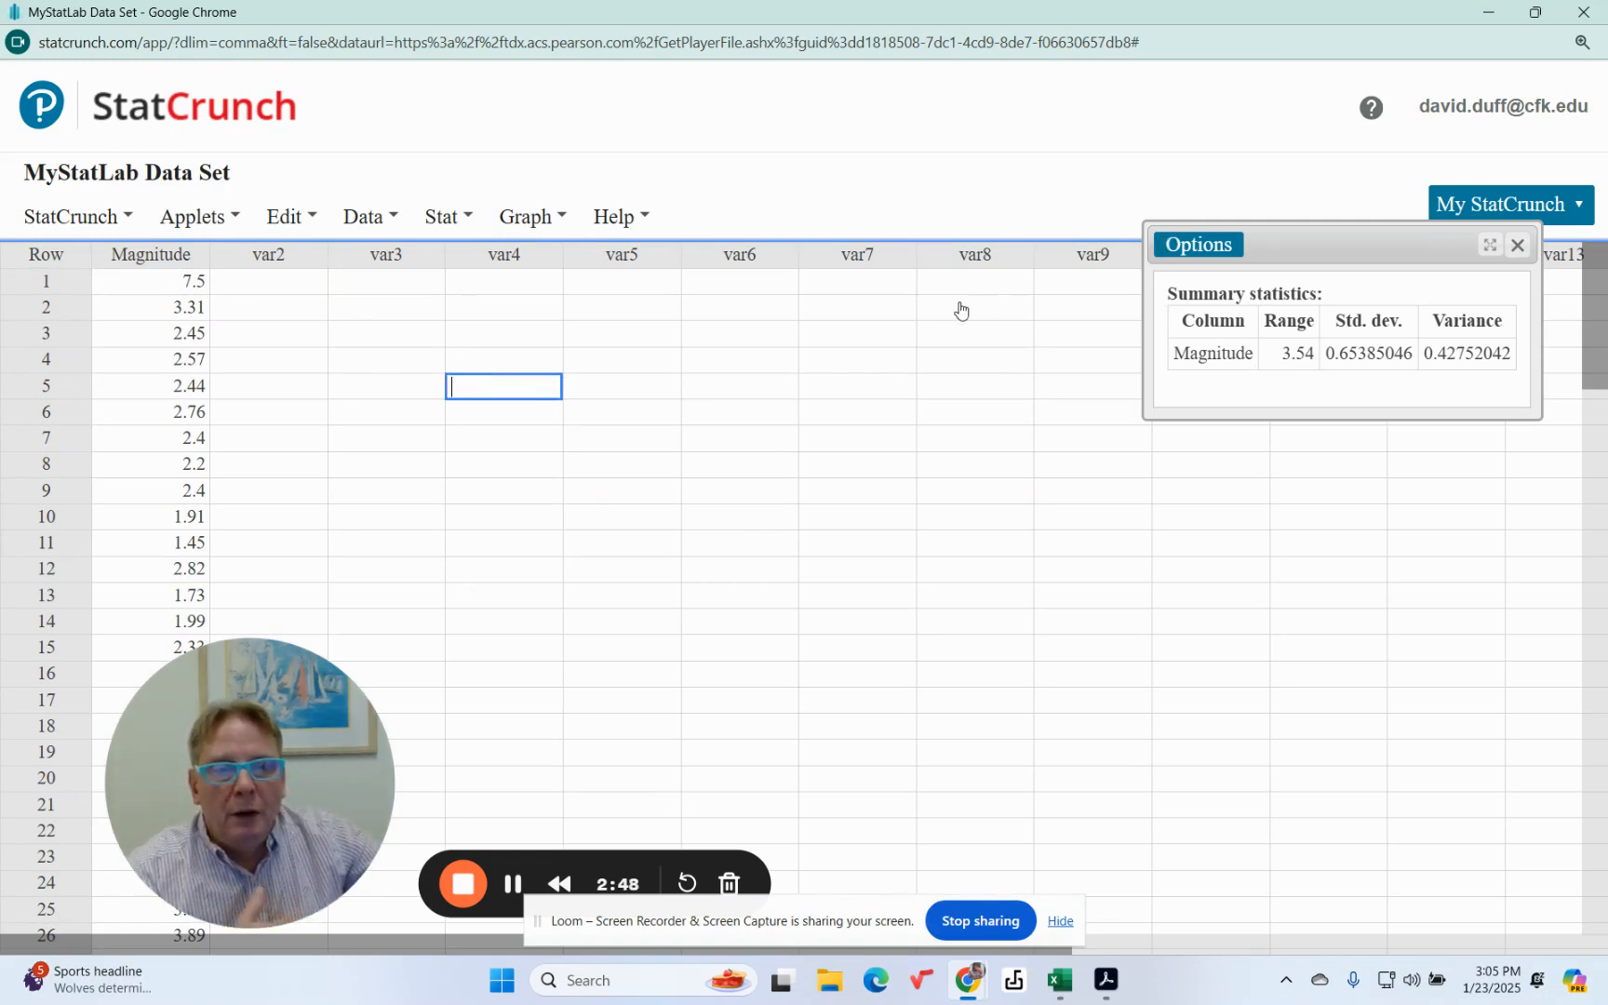
Step: Refresh the summary statistics with the added value and return to the homework question, closing its Magnitudes table
click(1215, 248)
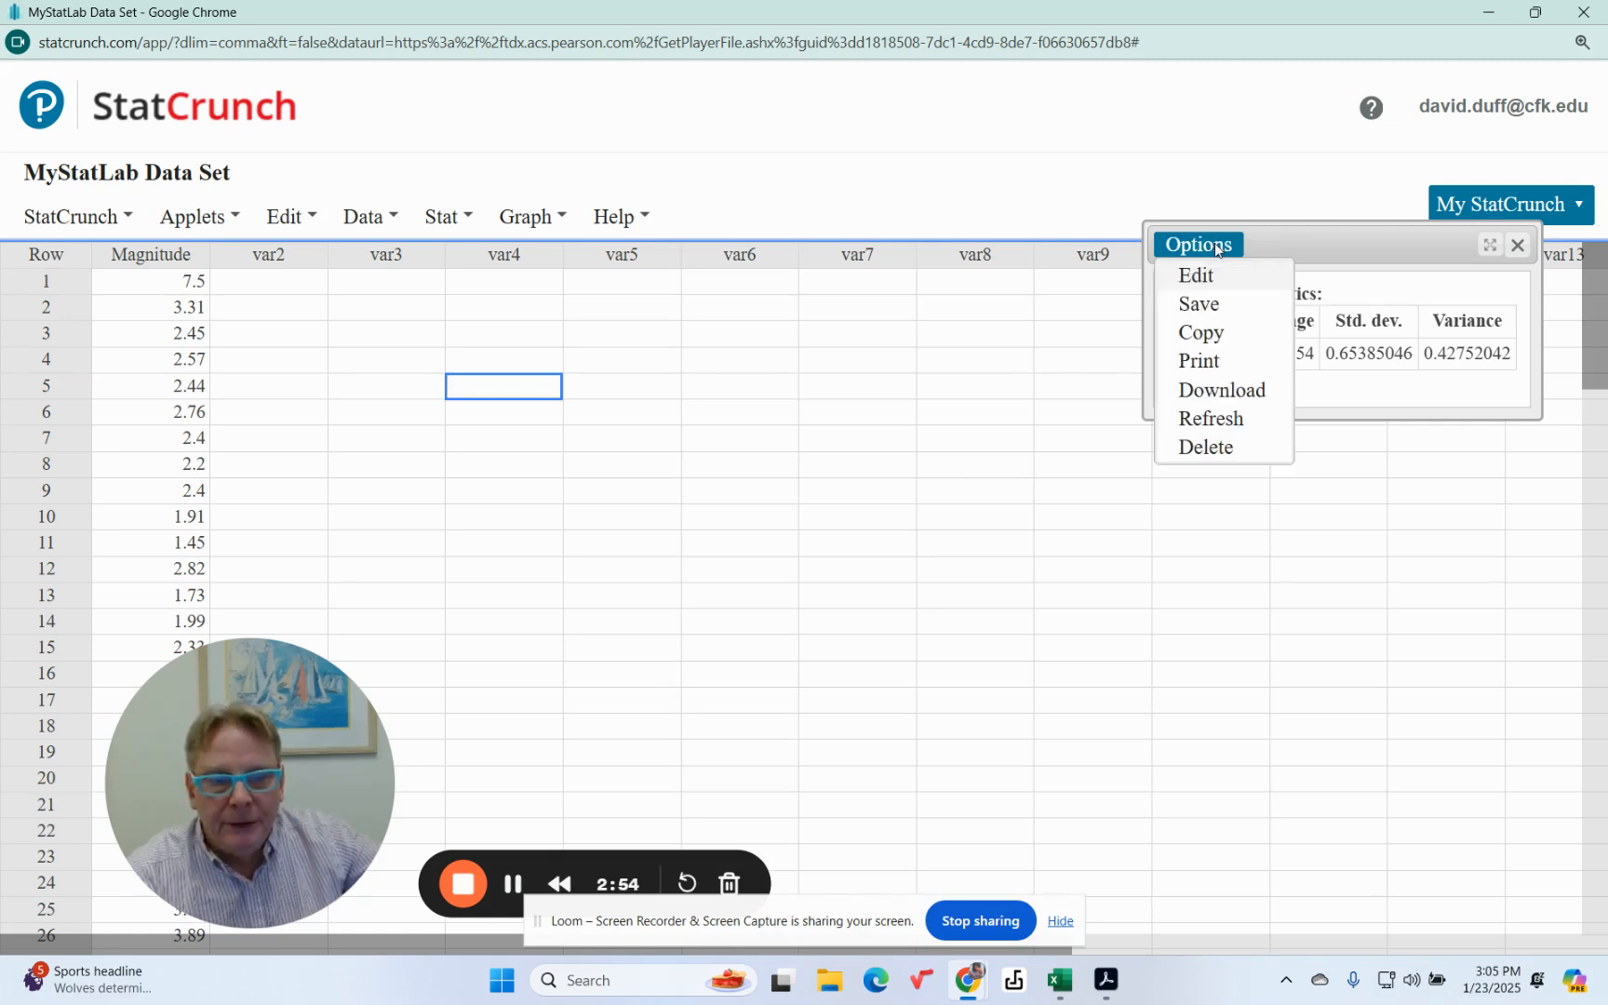
click(1210, 418)
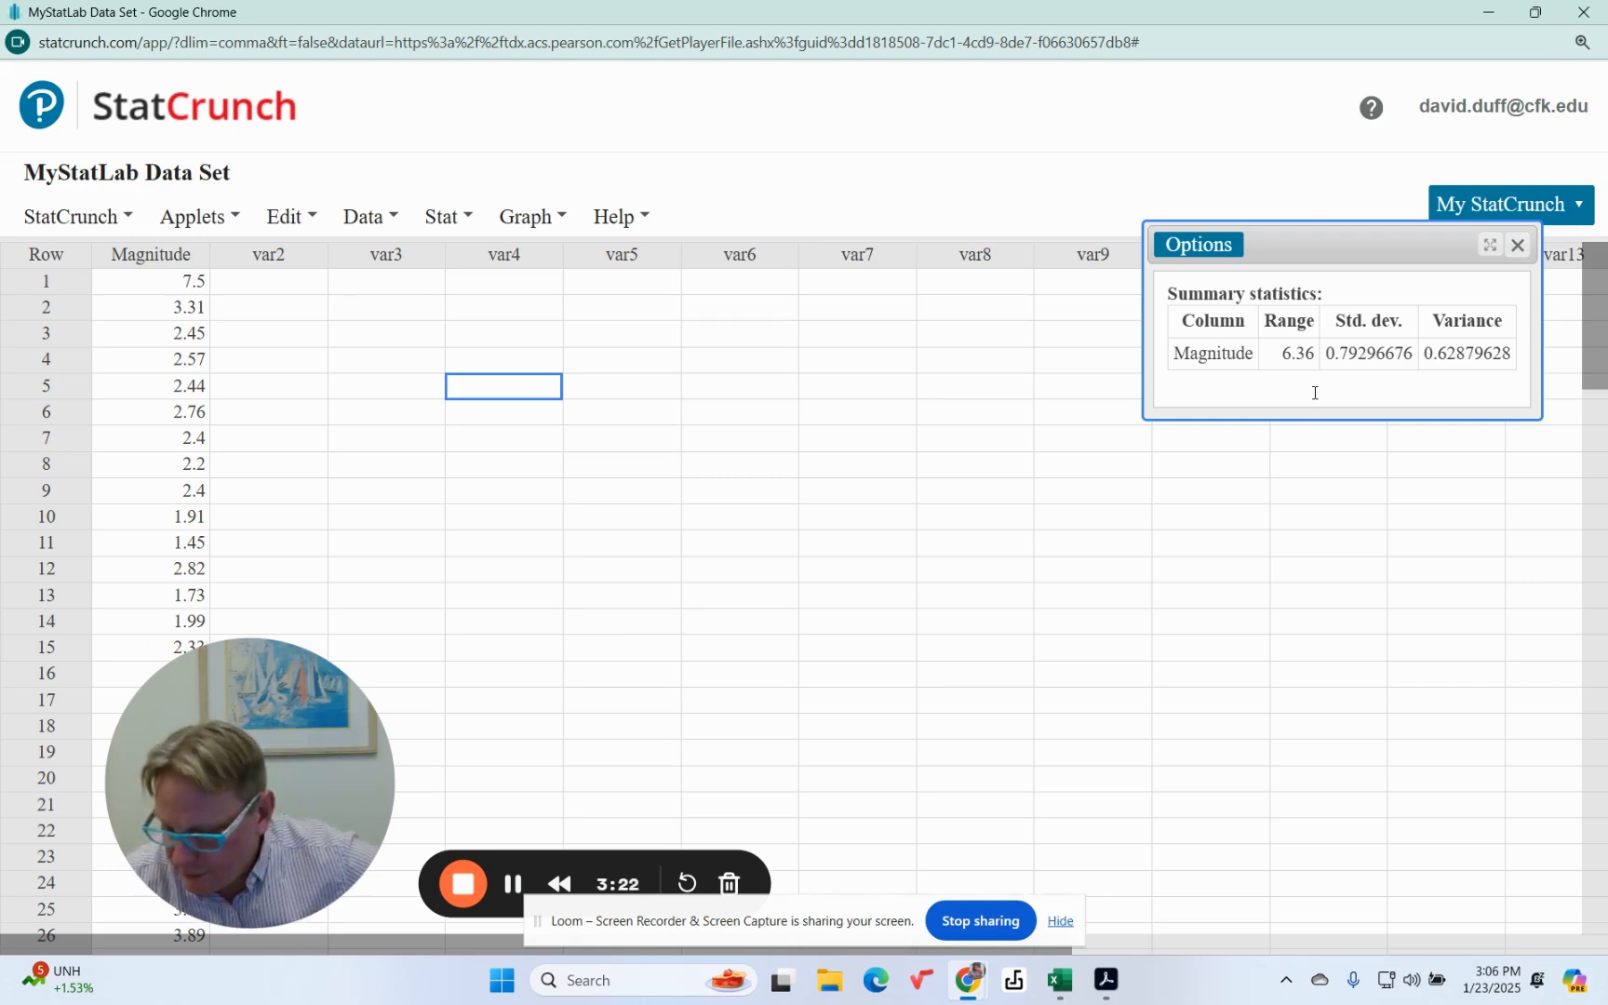
click(1487, 15)
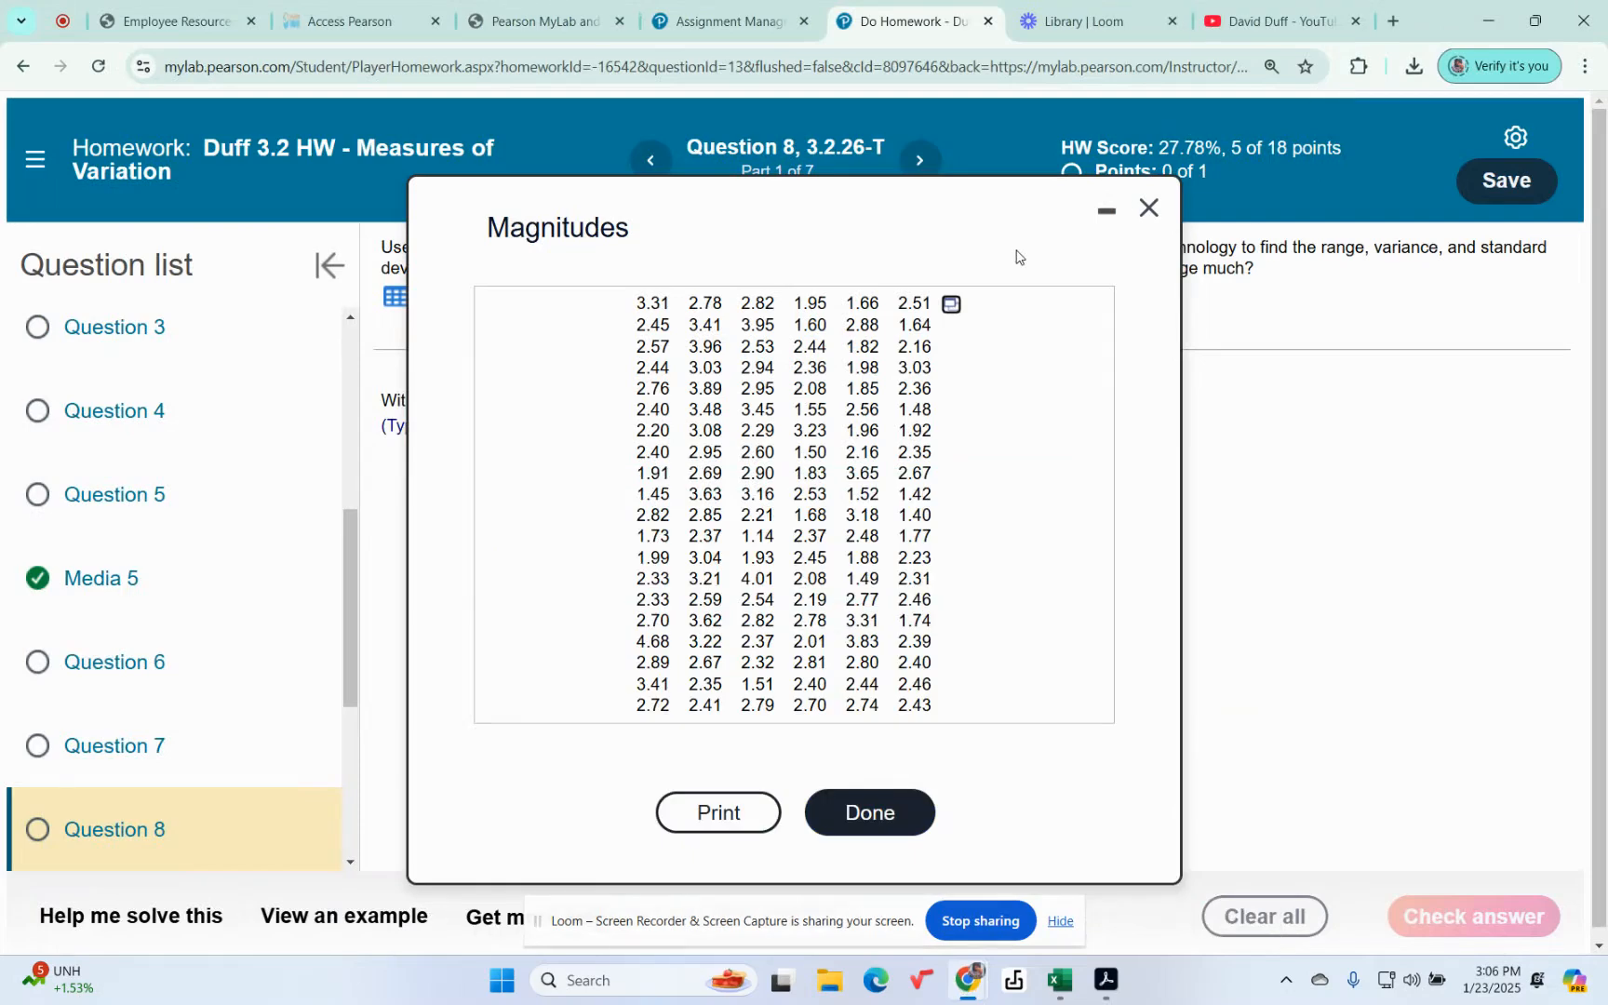
click(1146, 210)
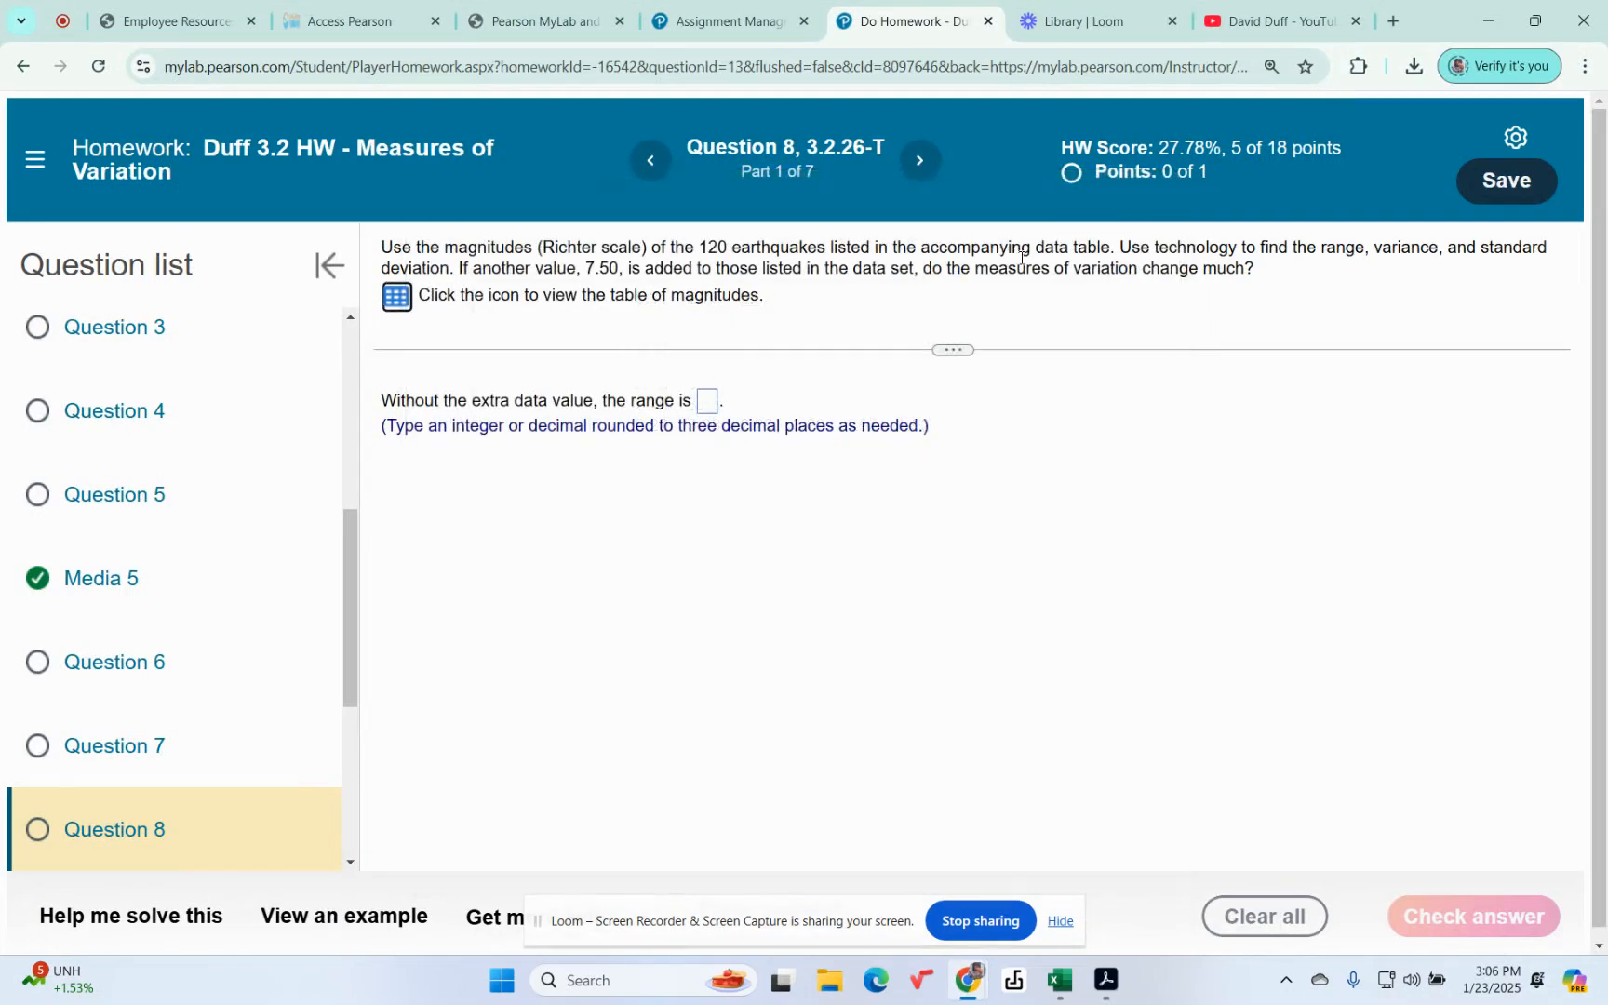
Step: Submit 3.54 as the range without the extra data value and continue to the next part
click(706, 403)
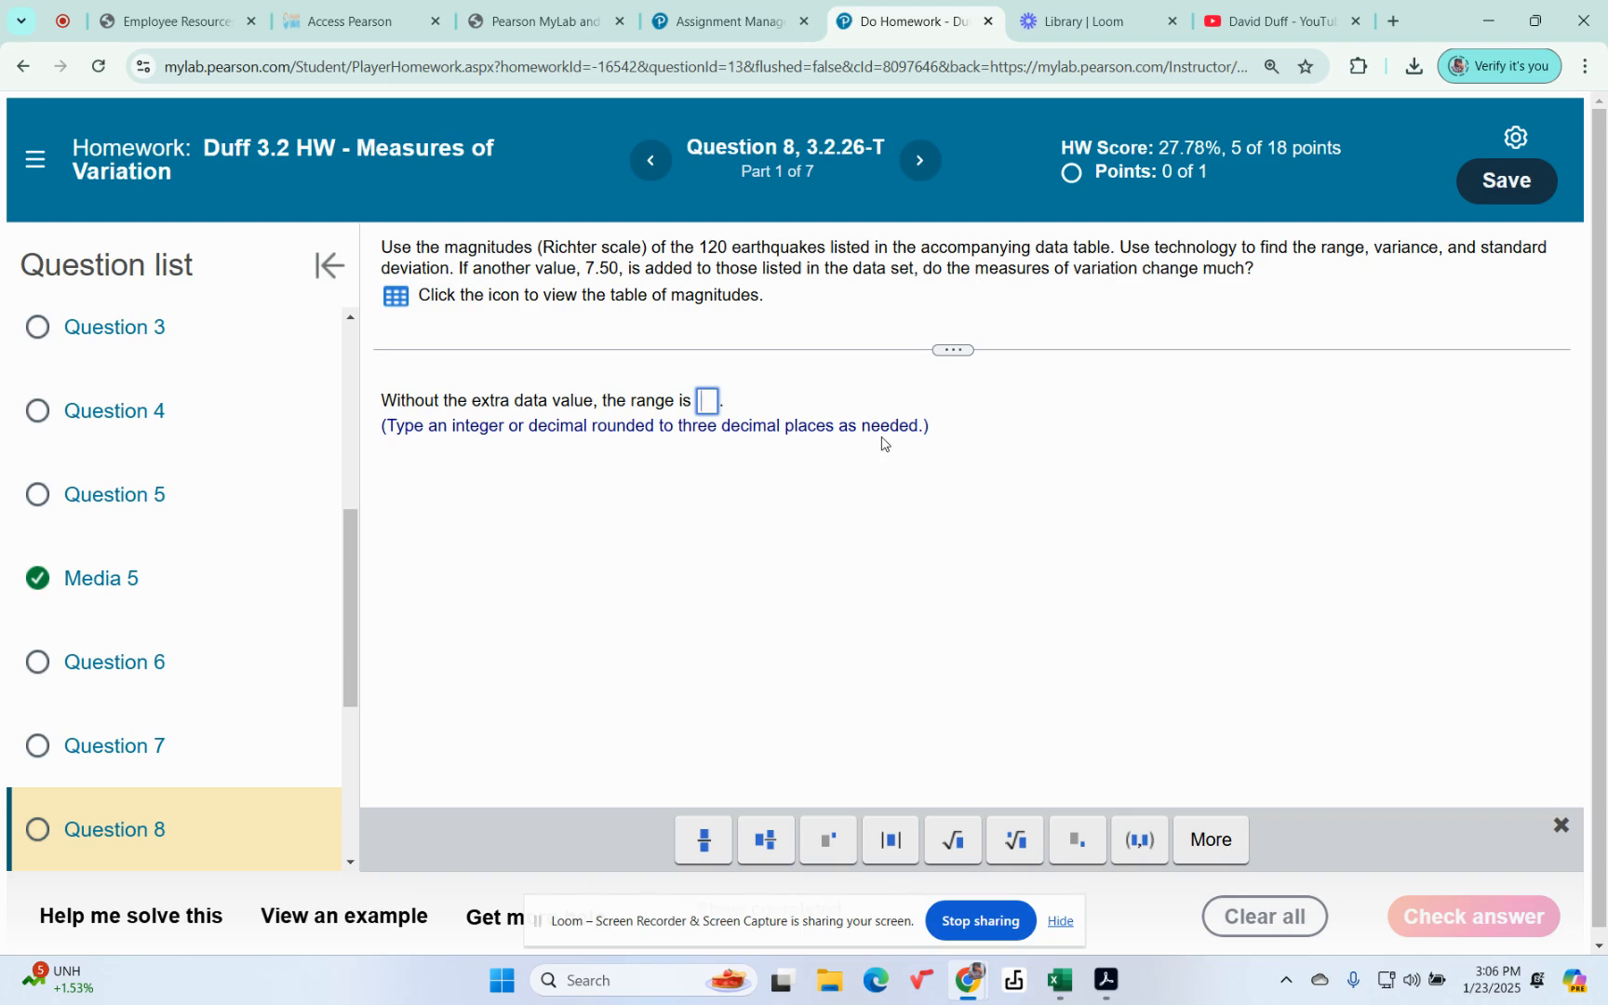
text(3.54)
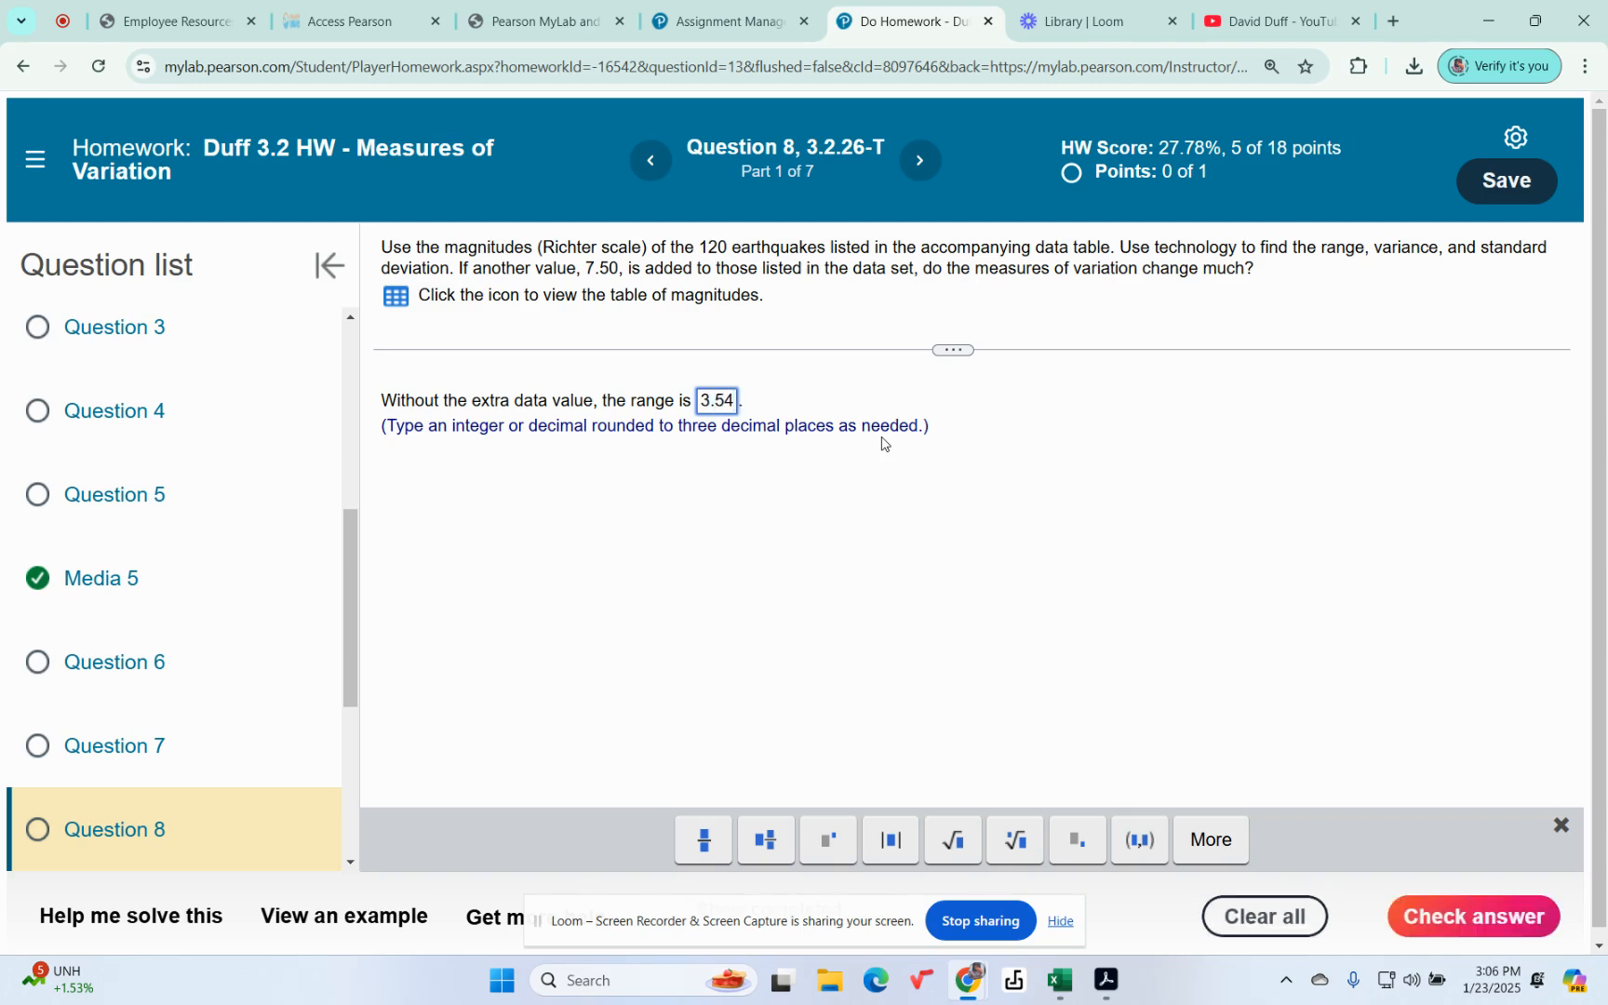
key(Return)
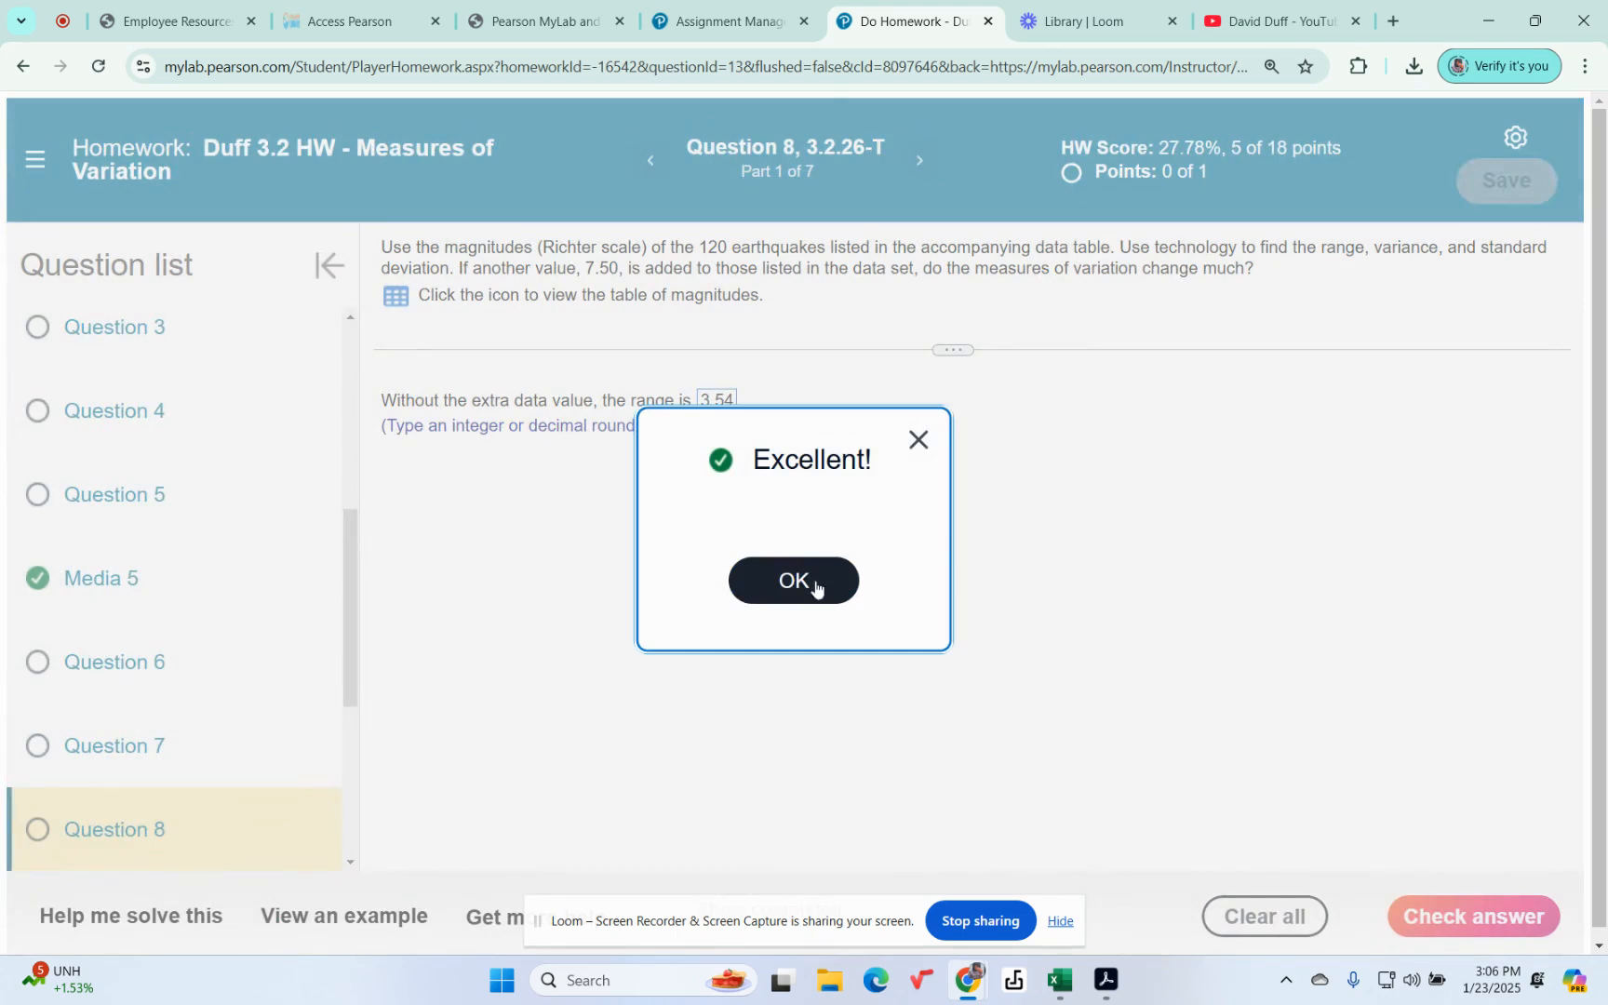
click(797, 577)
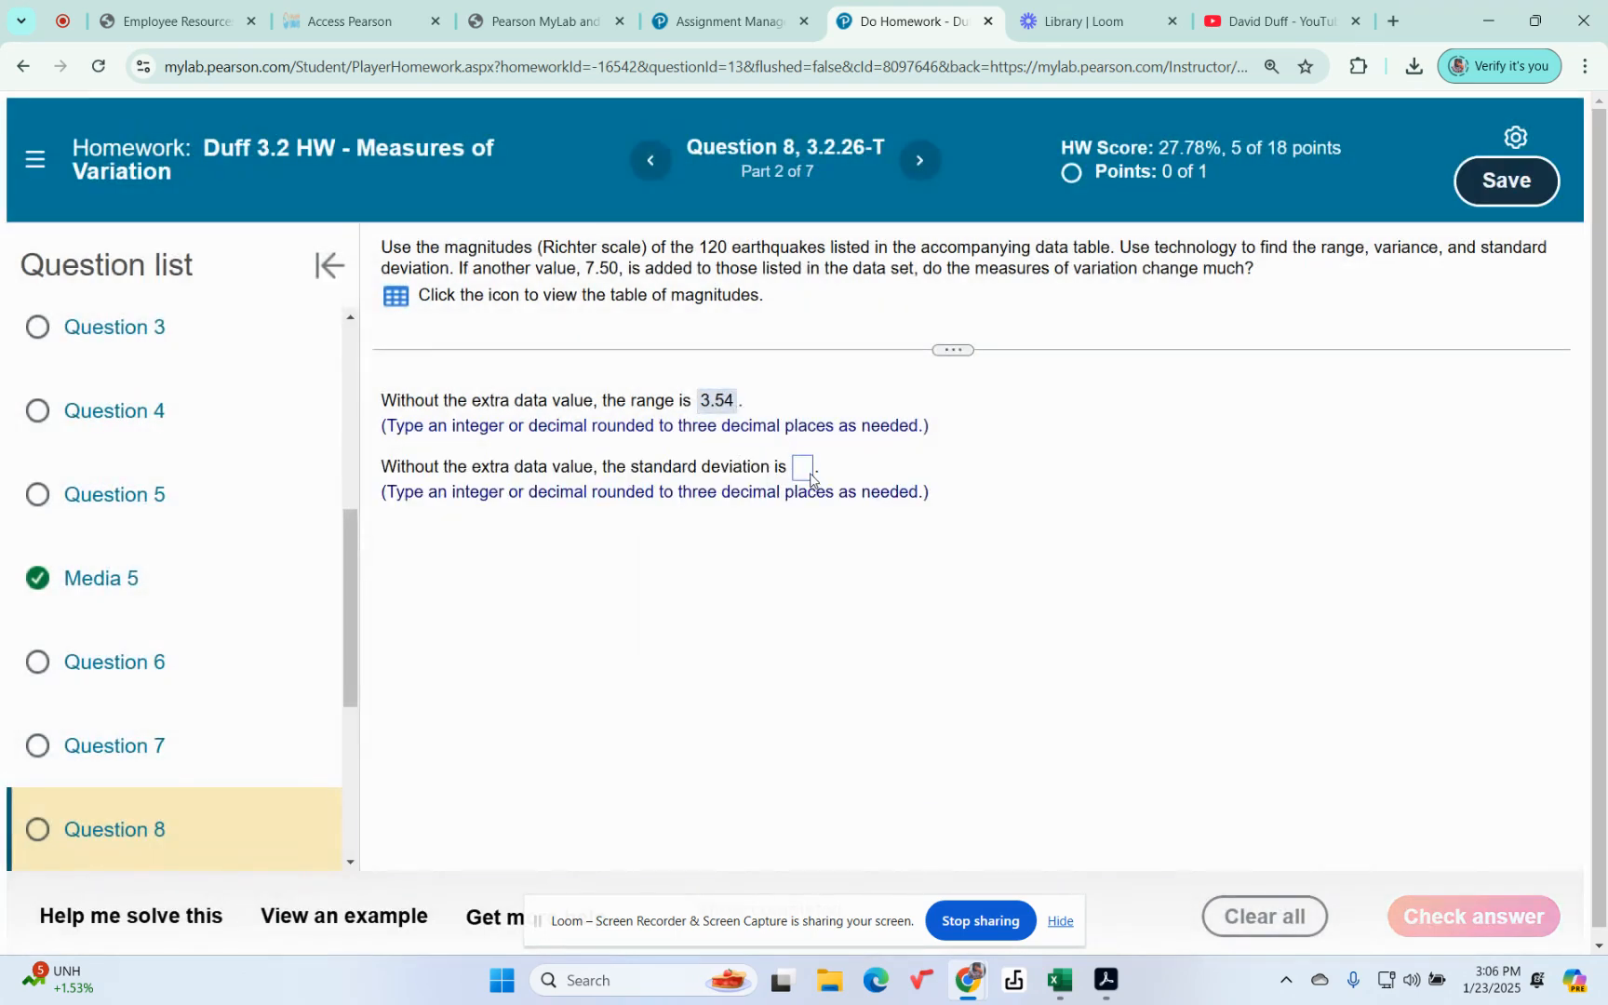
Step: Submit .654 as the standard deviation without the extra data value and continue to the next part
click(805, 473)
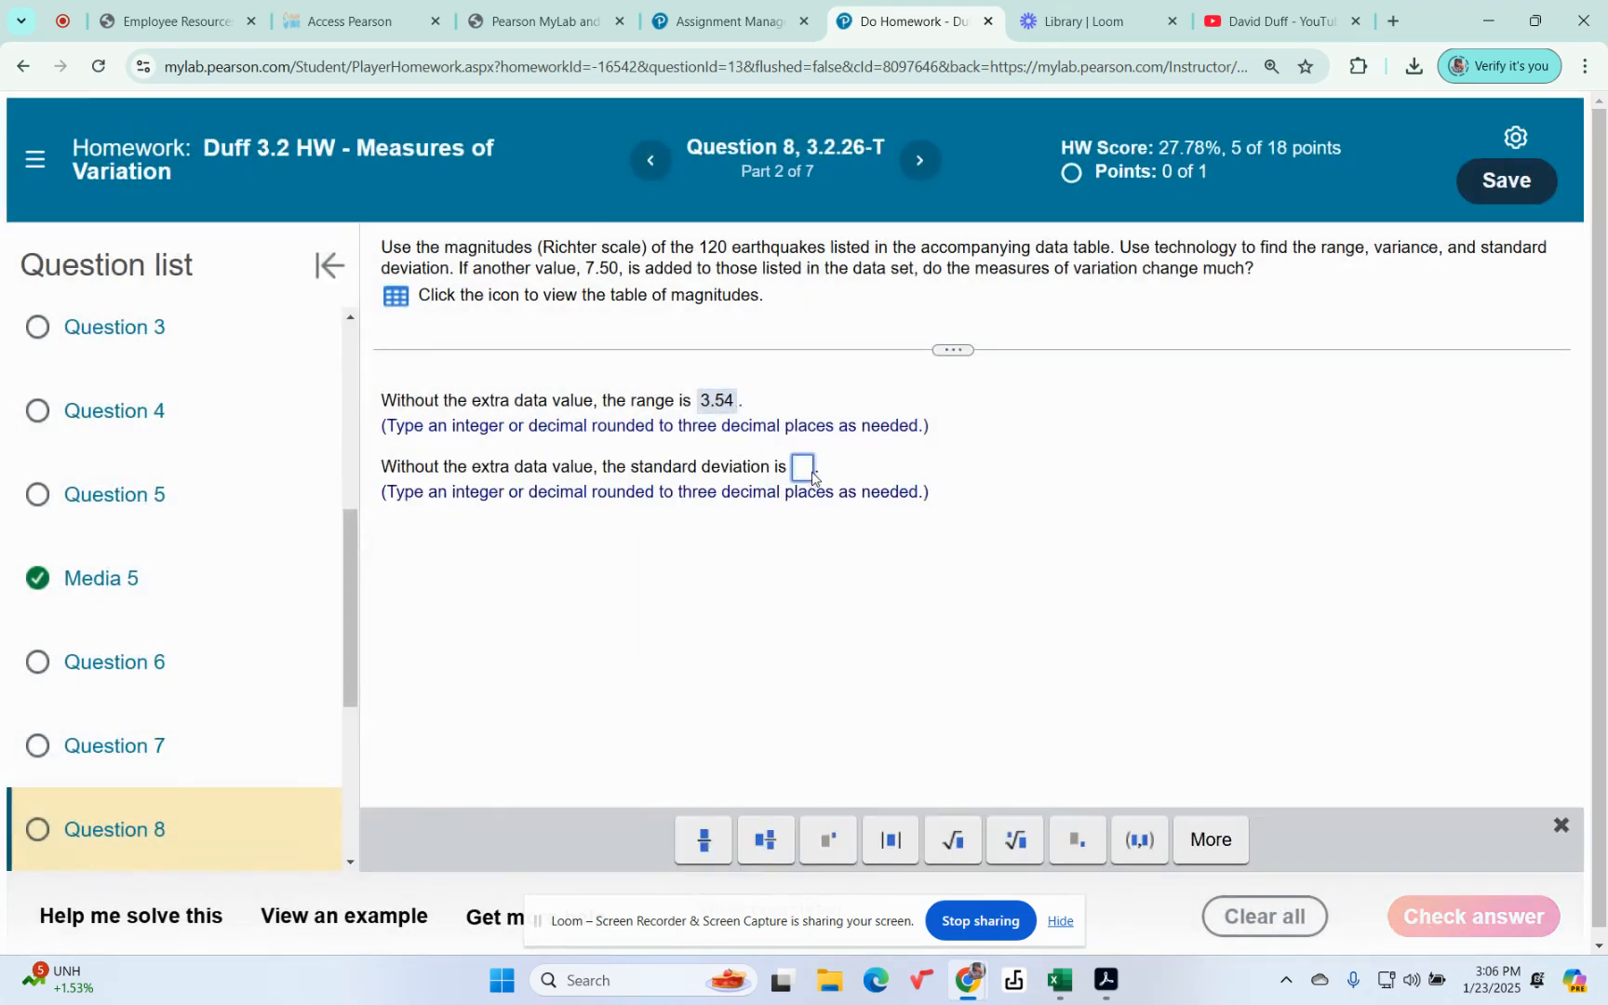
text(.654)
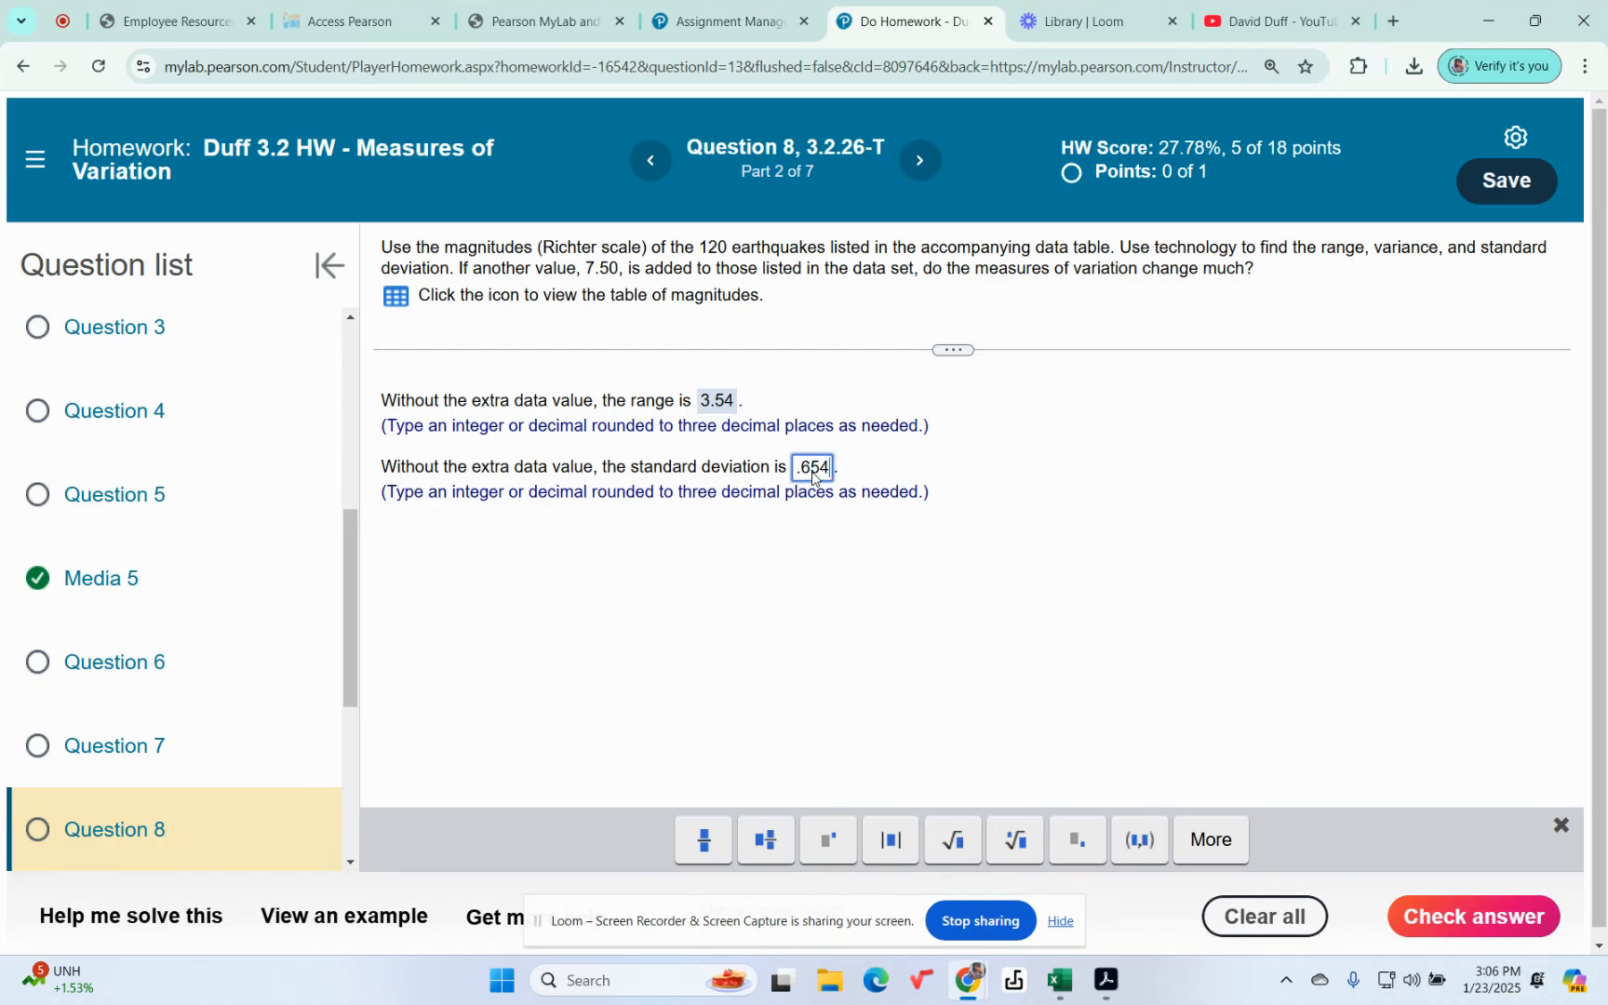
key(Return)
click(805, 585)
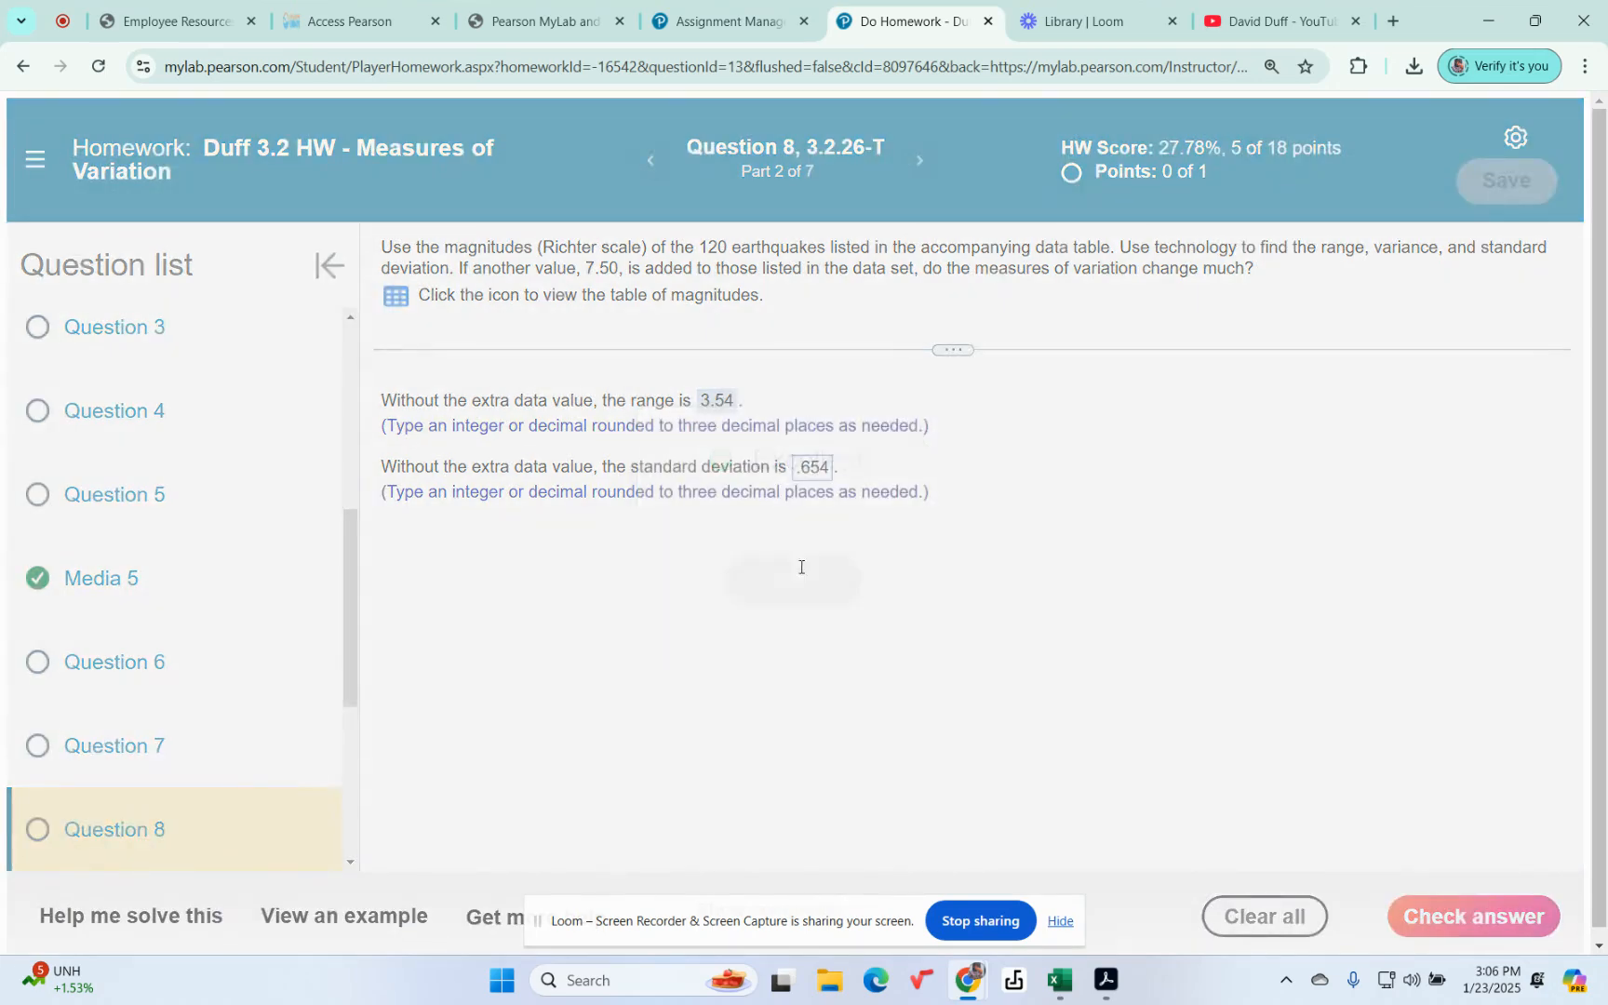
Step: Submit .428 as the variance without the extra data value and continue to the next part
click(727, 535)
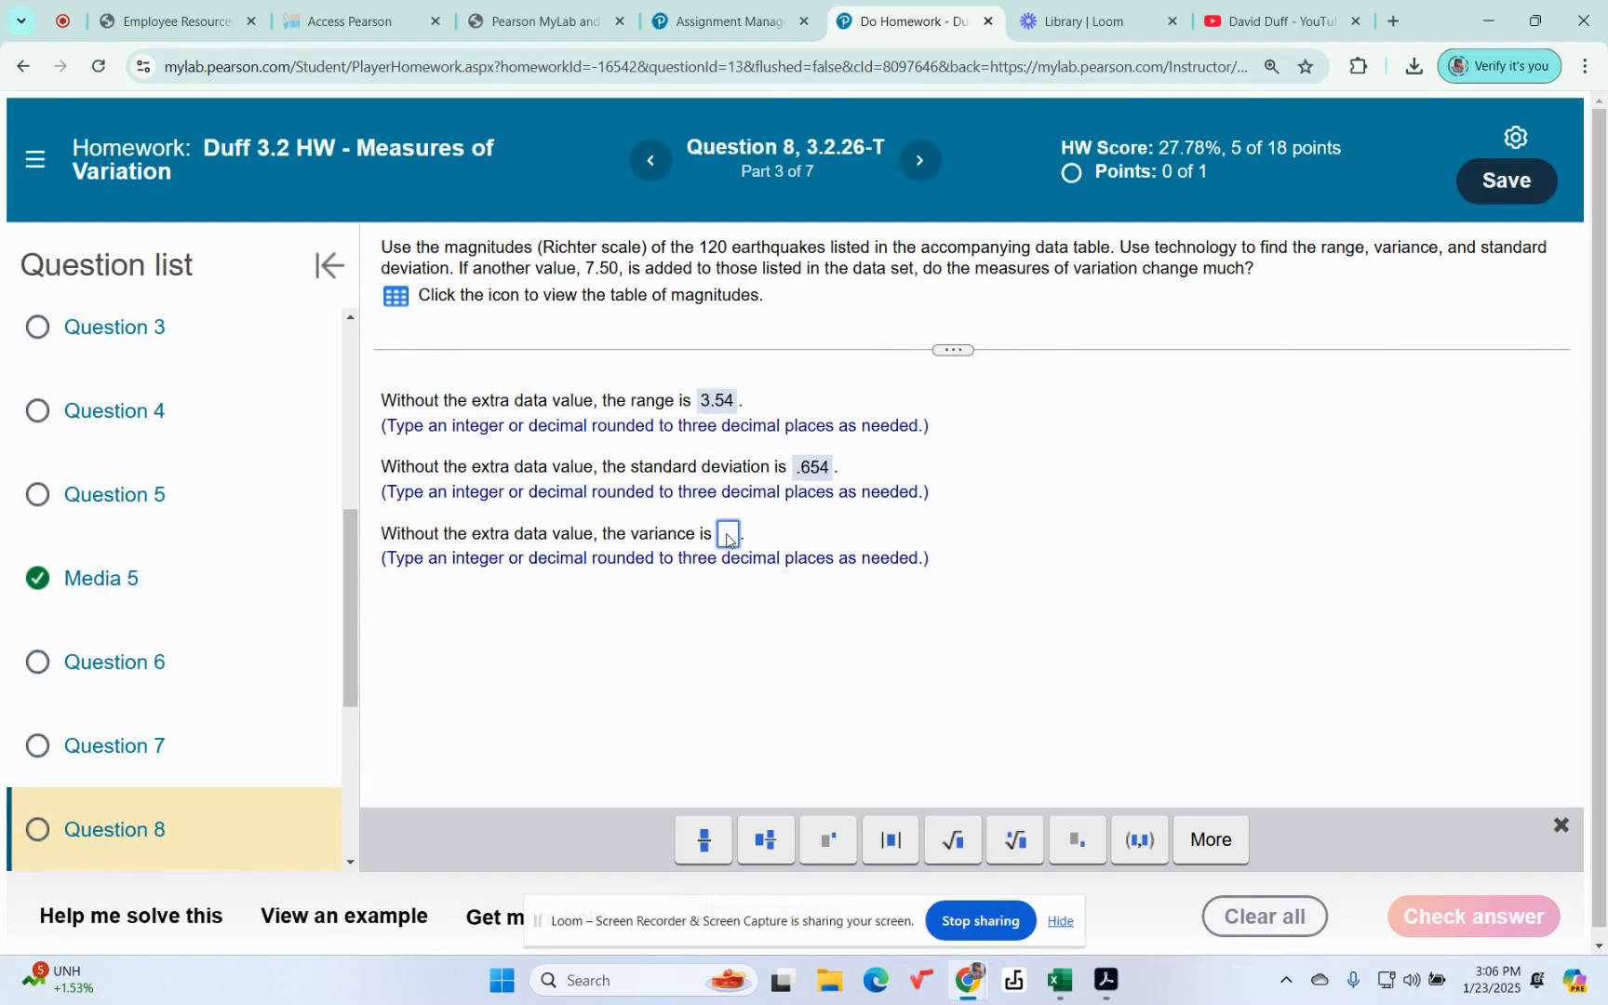
text(.428)
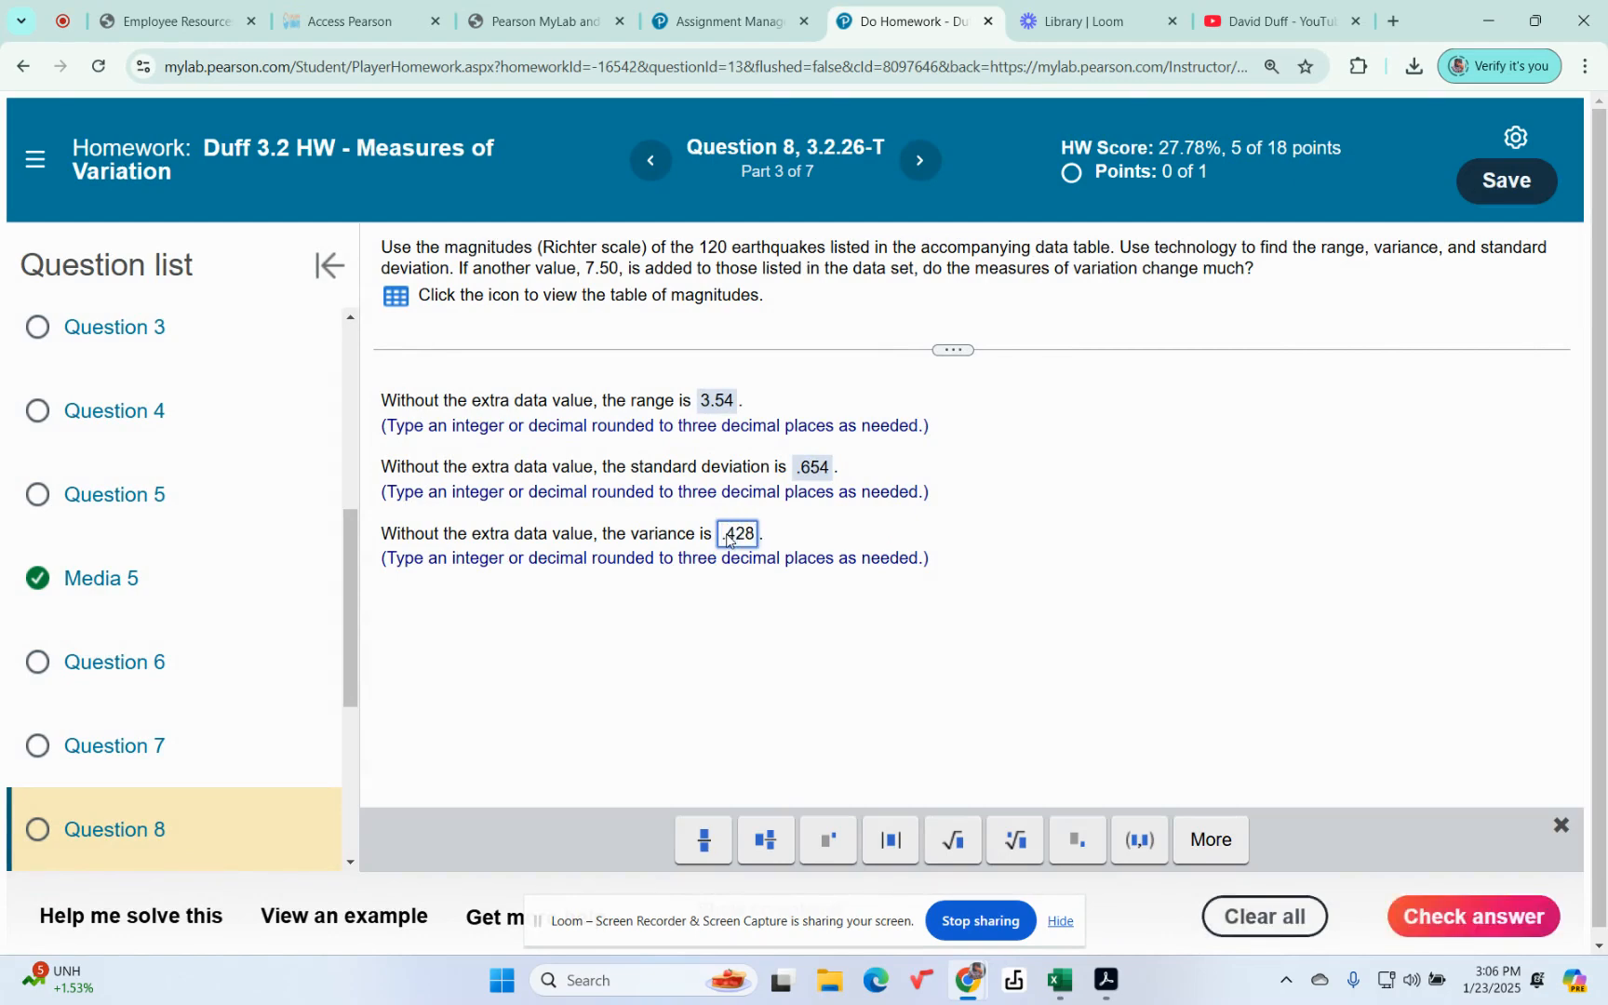
key(Return)
click(810, 587)
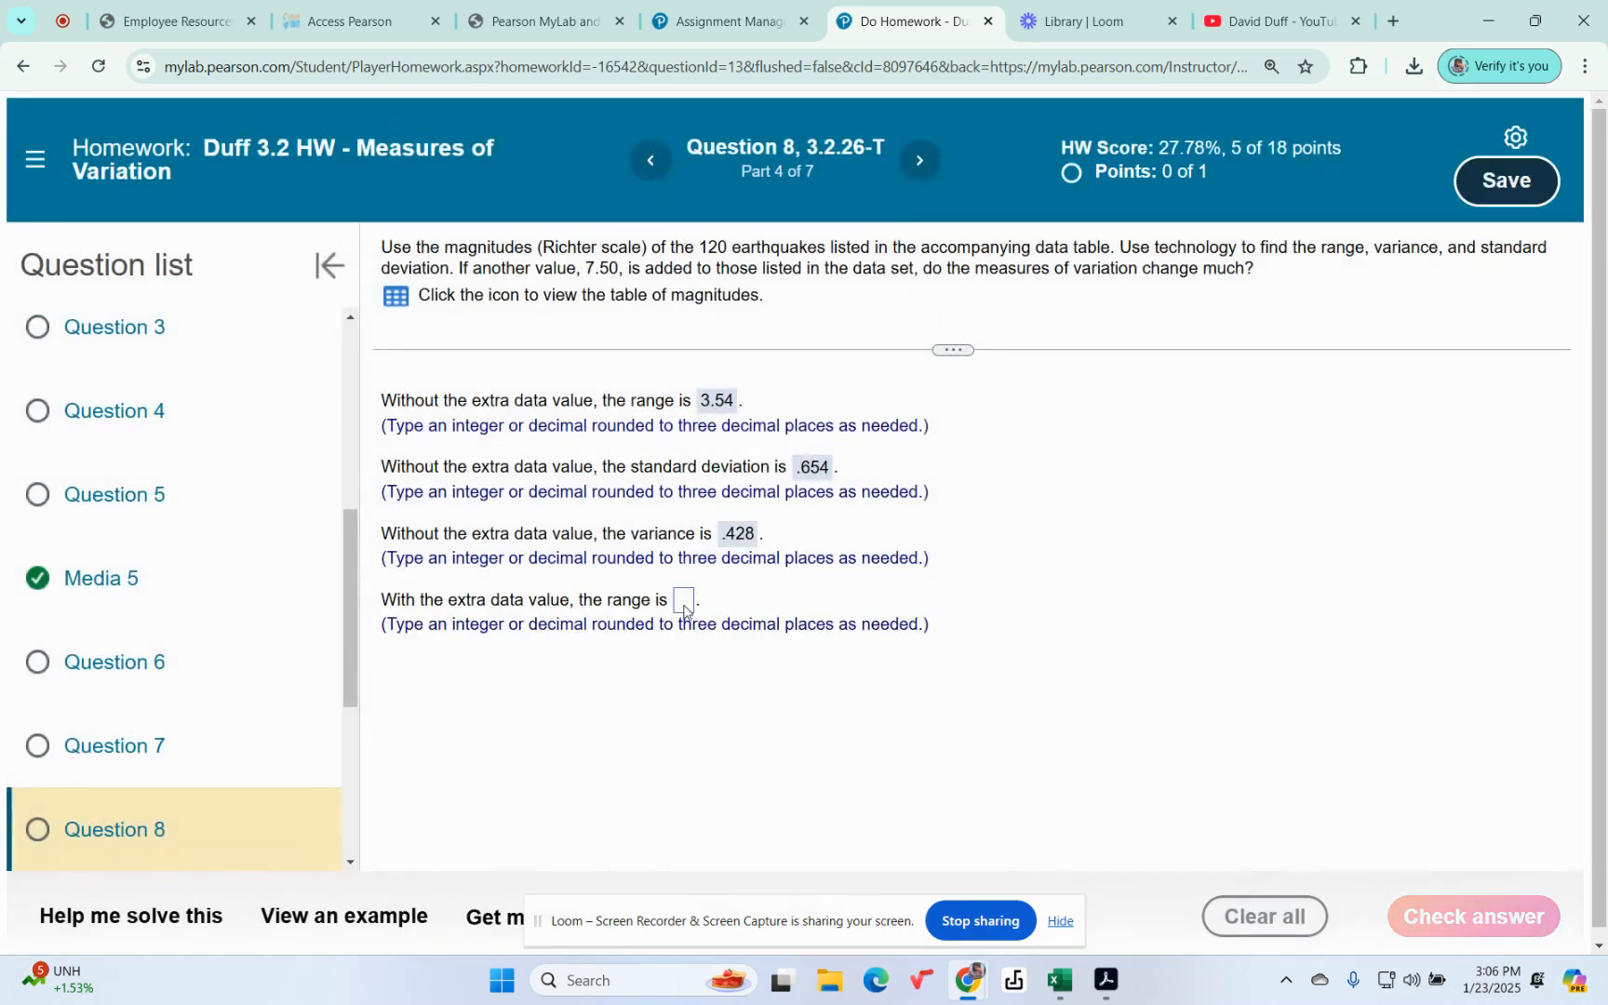
Step: Submit 6.36 as the range with the extra data value and continue to the next part
click(684, 603)
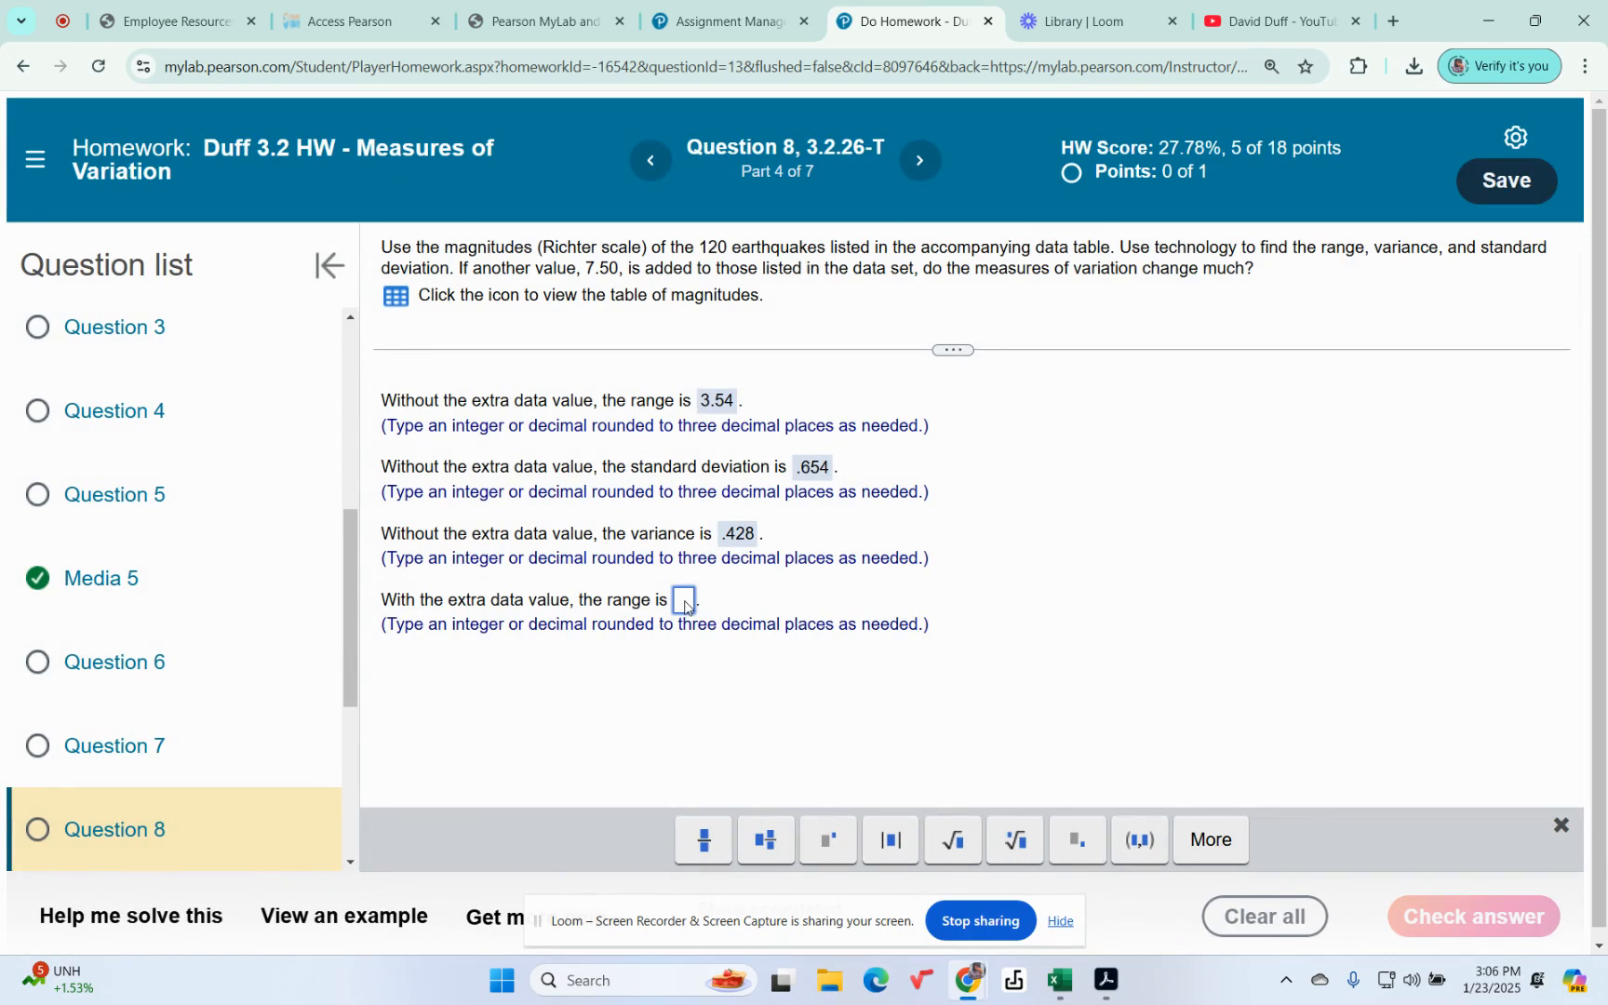
text(6.36)
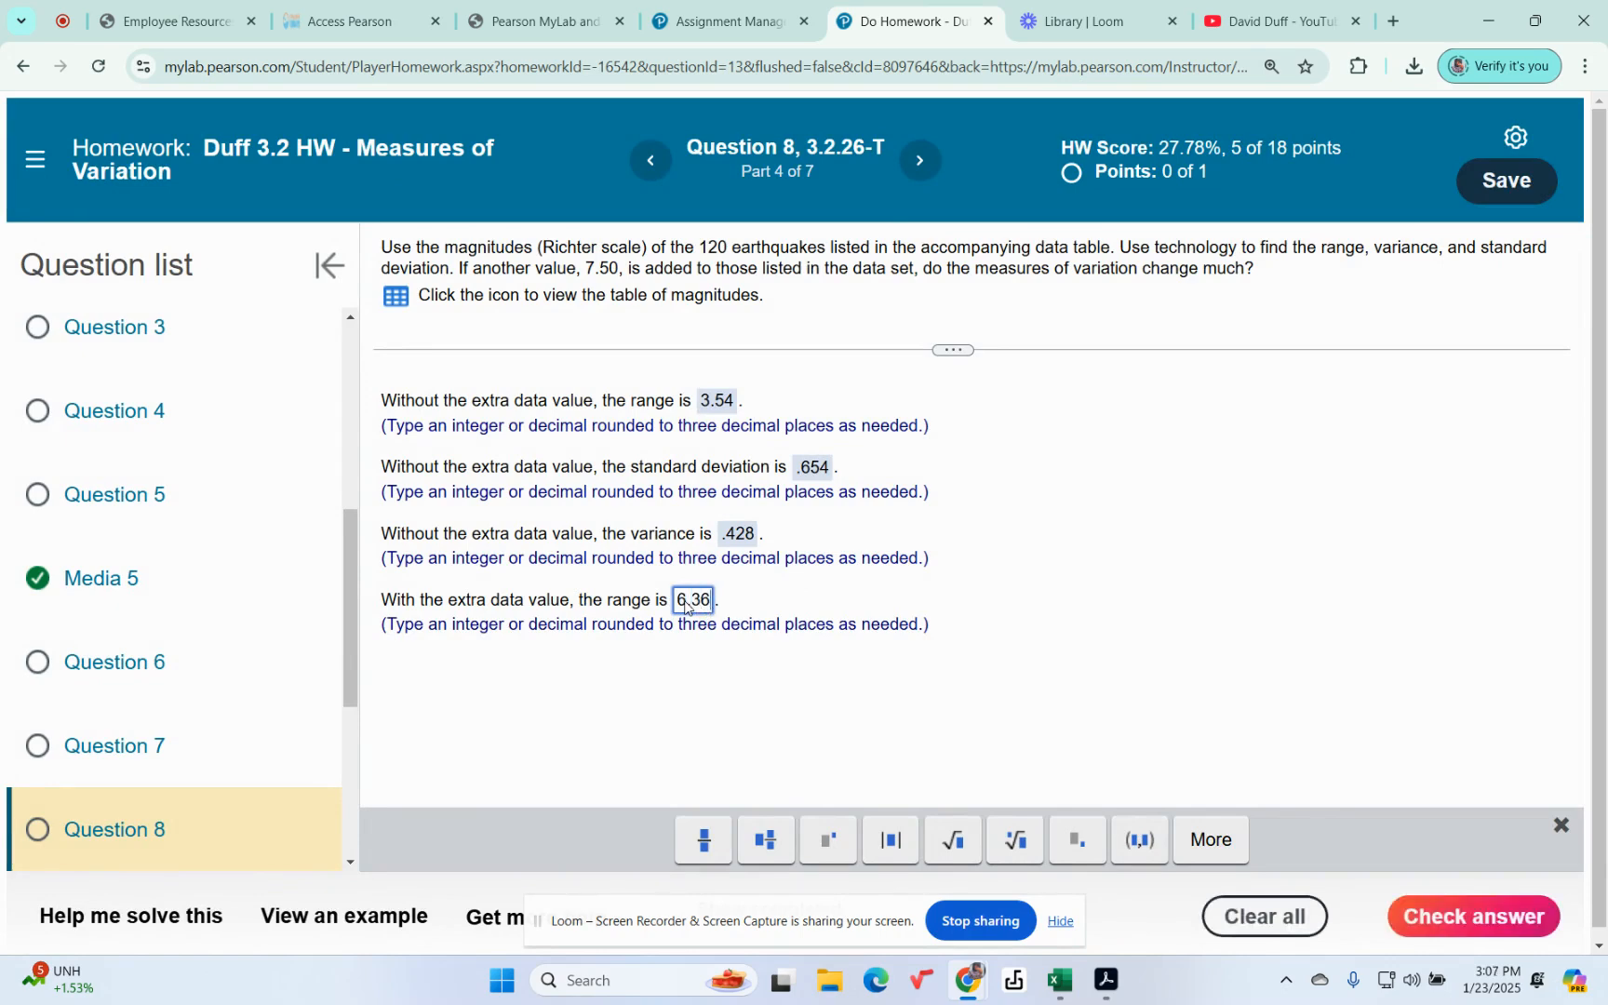
key(Return)
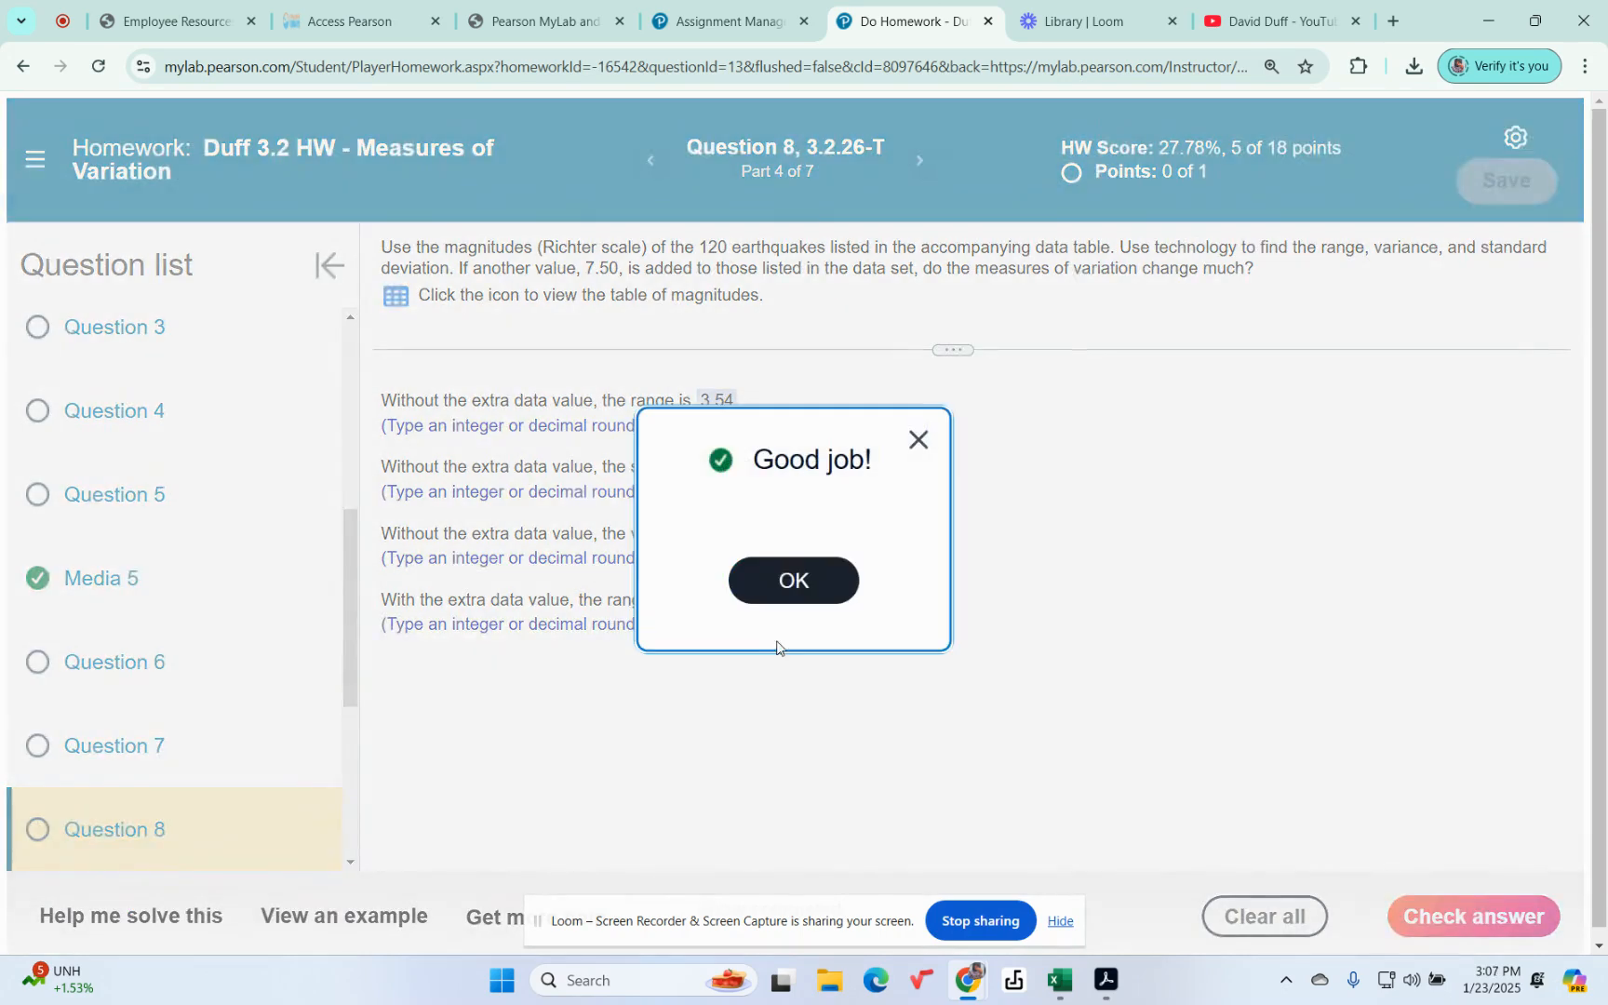
click(787, 575)
Step: Submit .793 as the standard deviation with the extra data value and continue to the next part
click(778, 666)
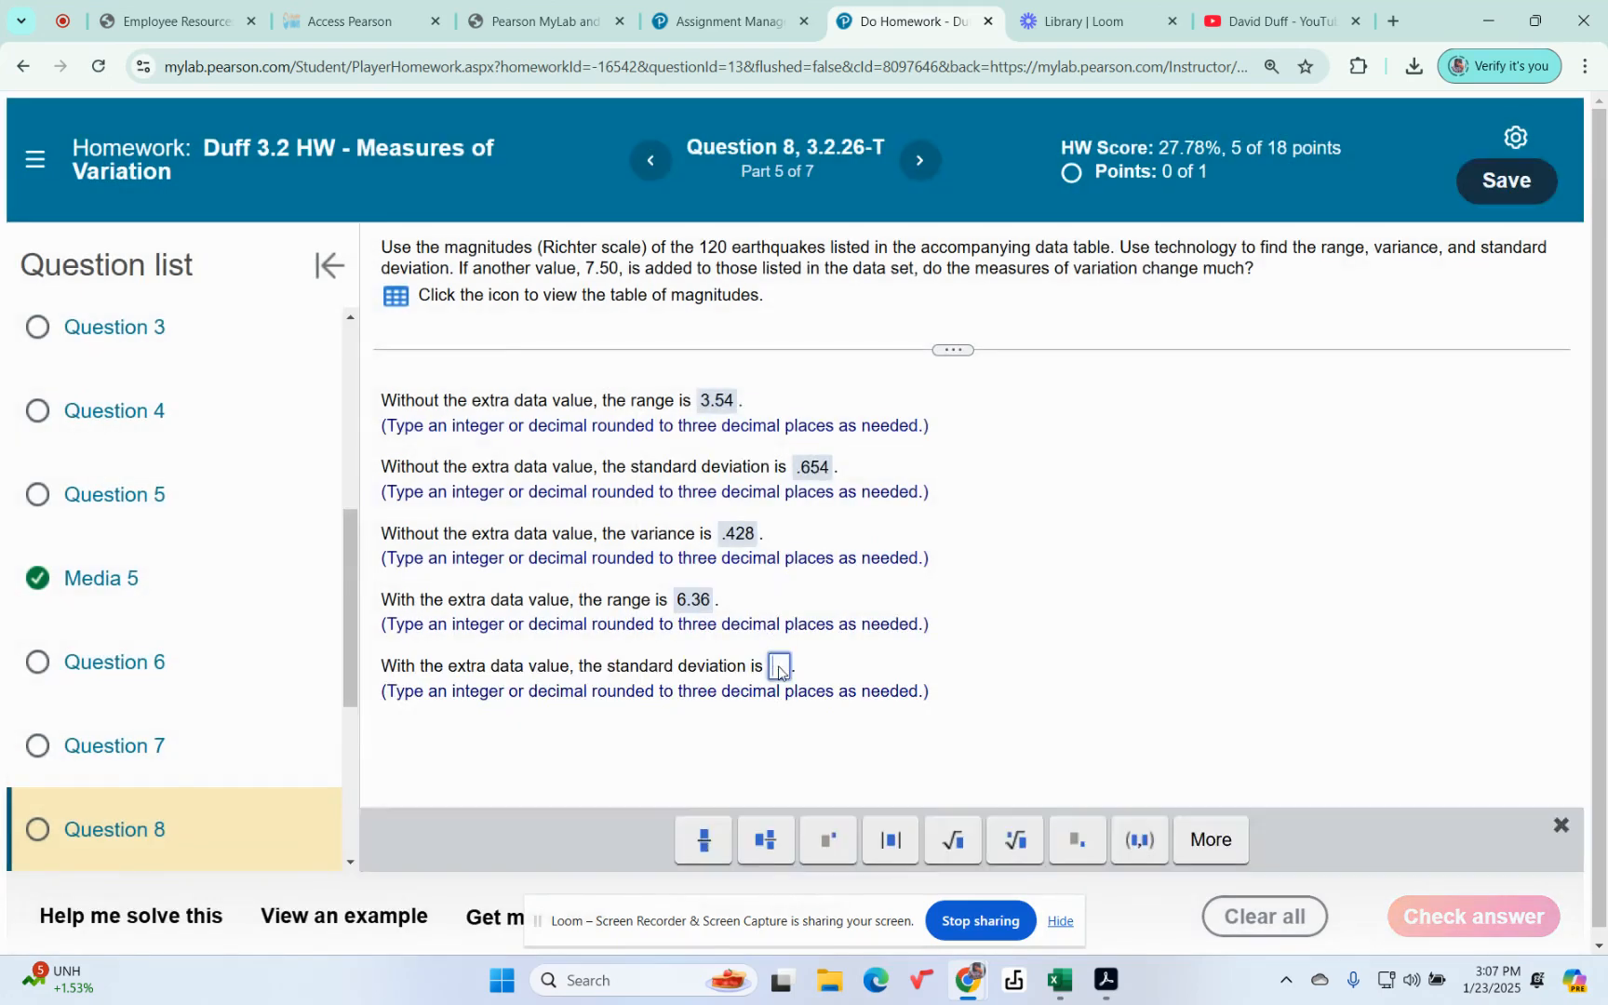
text(.793)
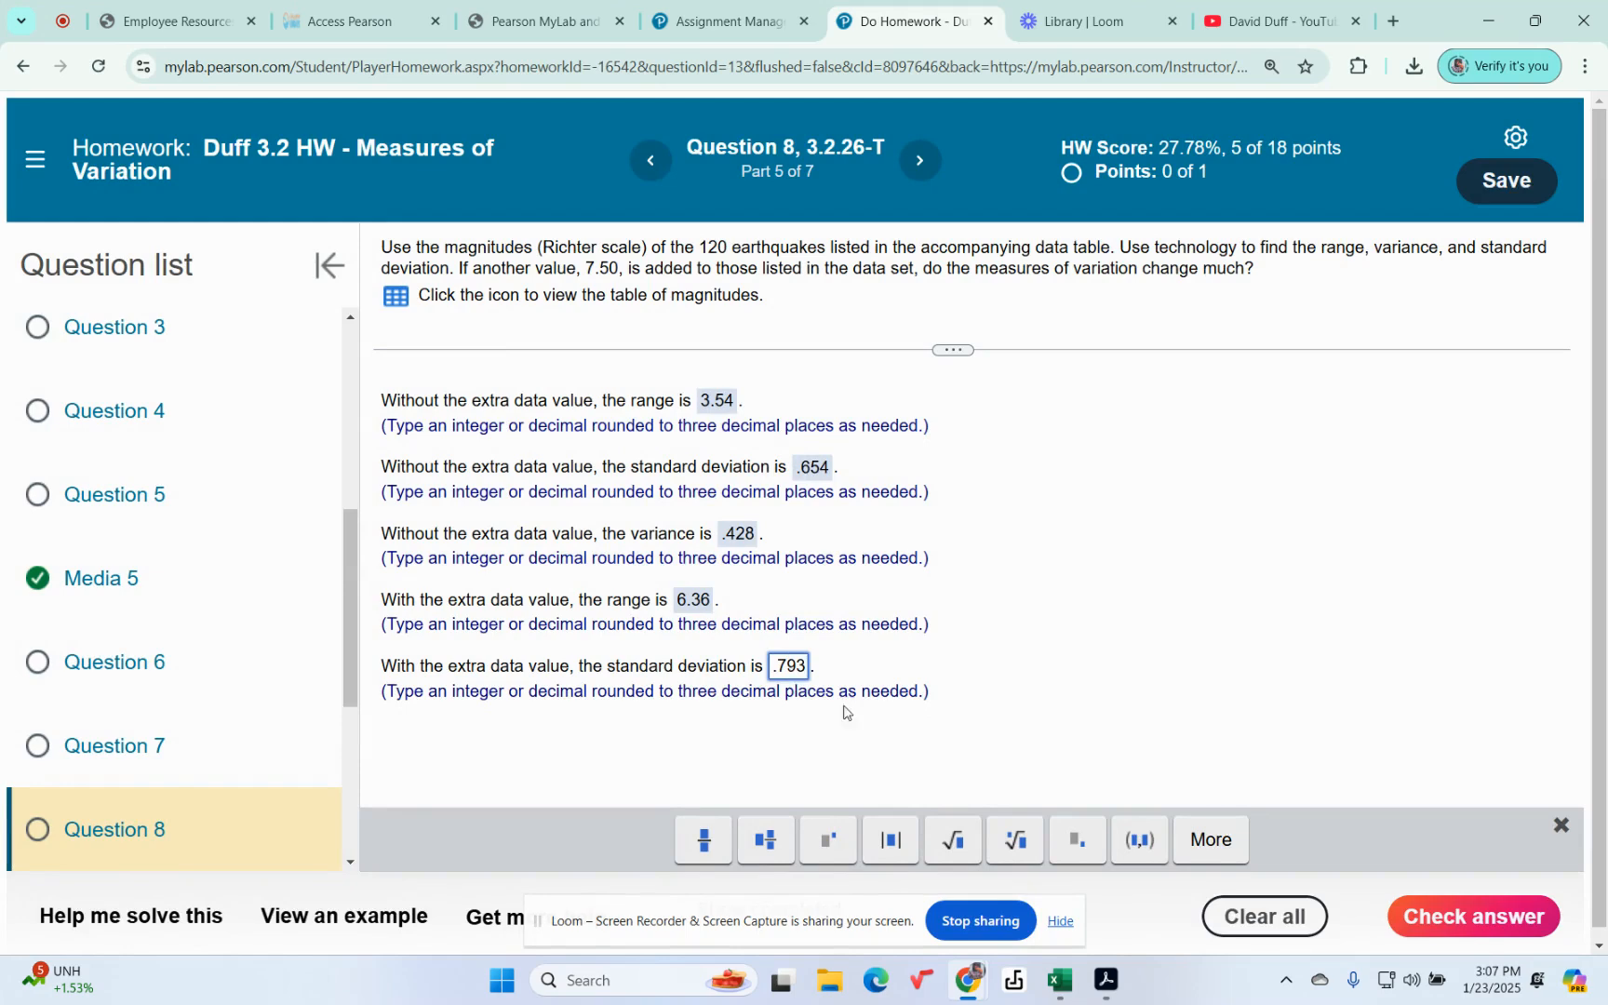
key(Return)
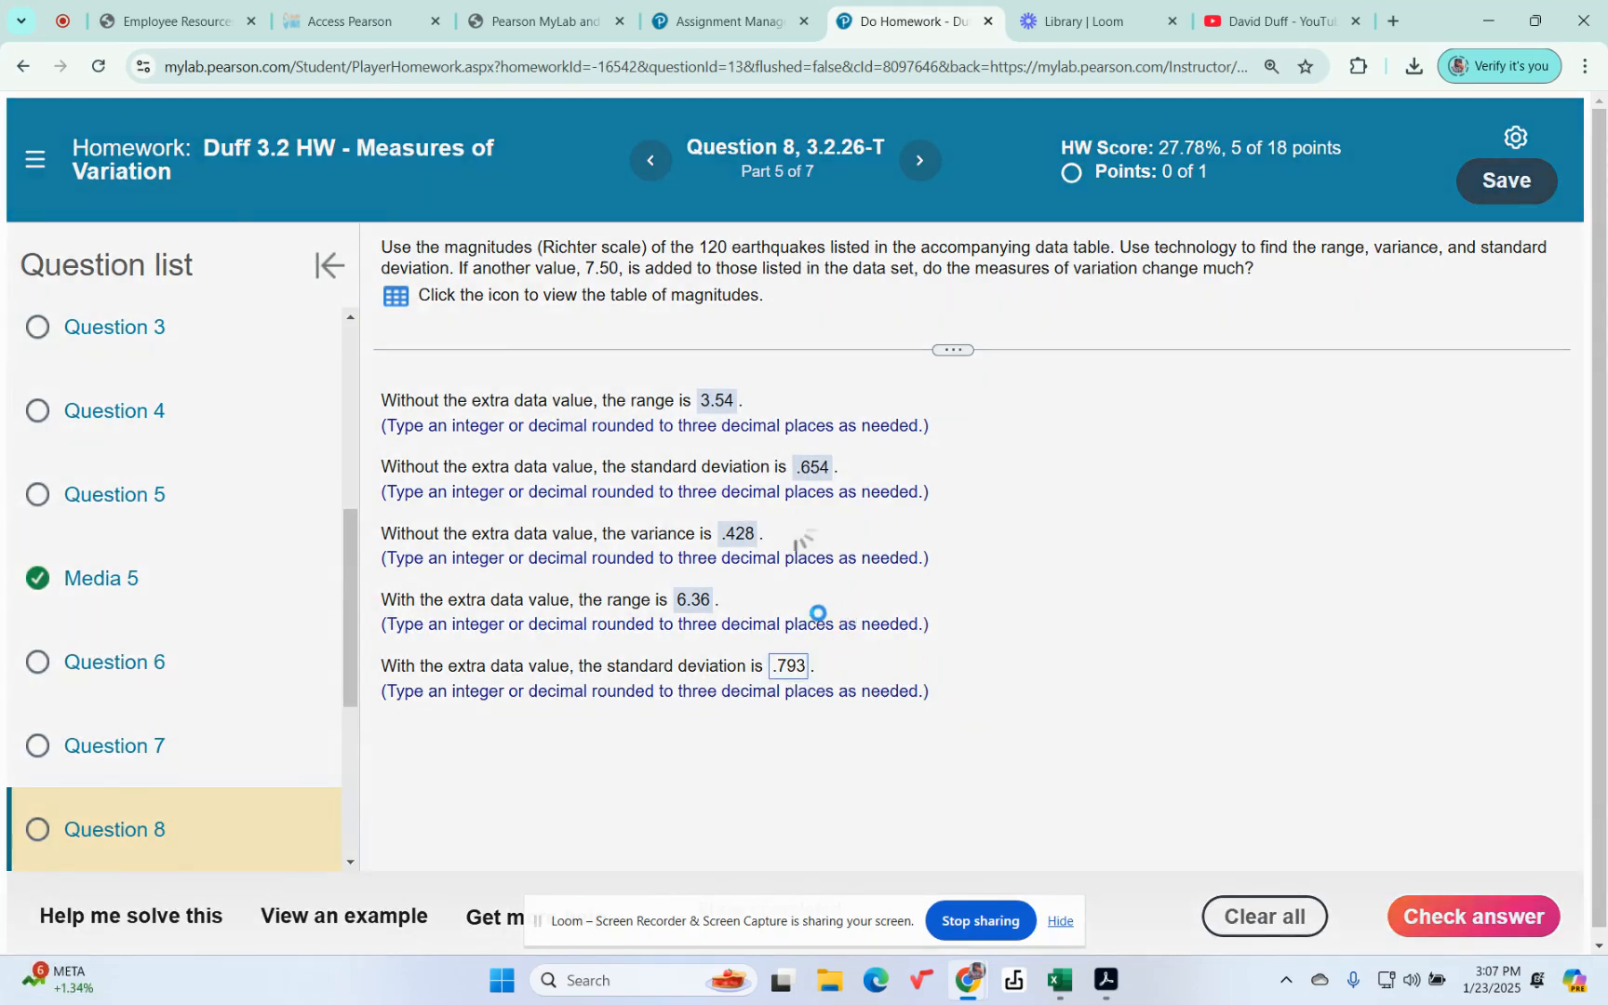
click(819, 583)
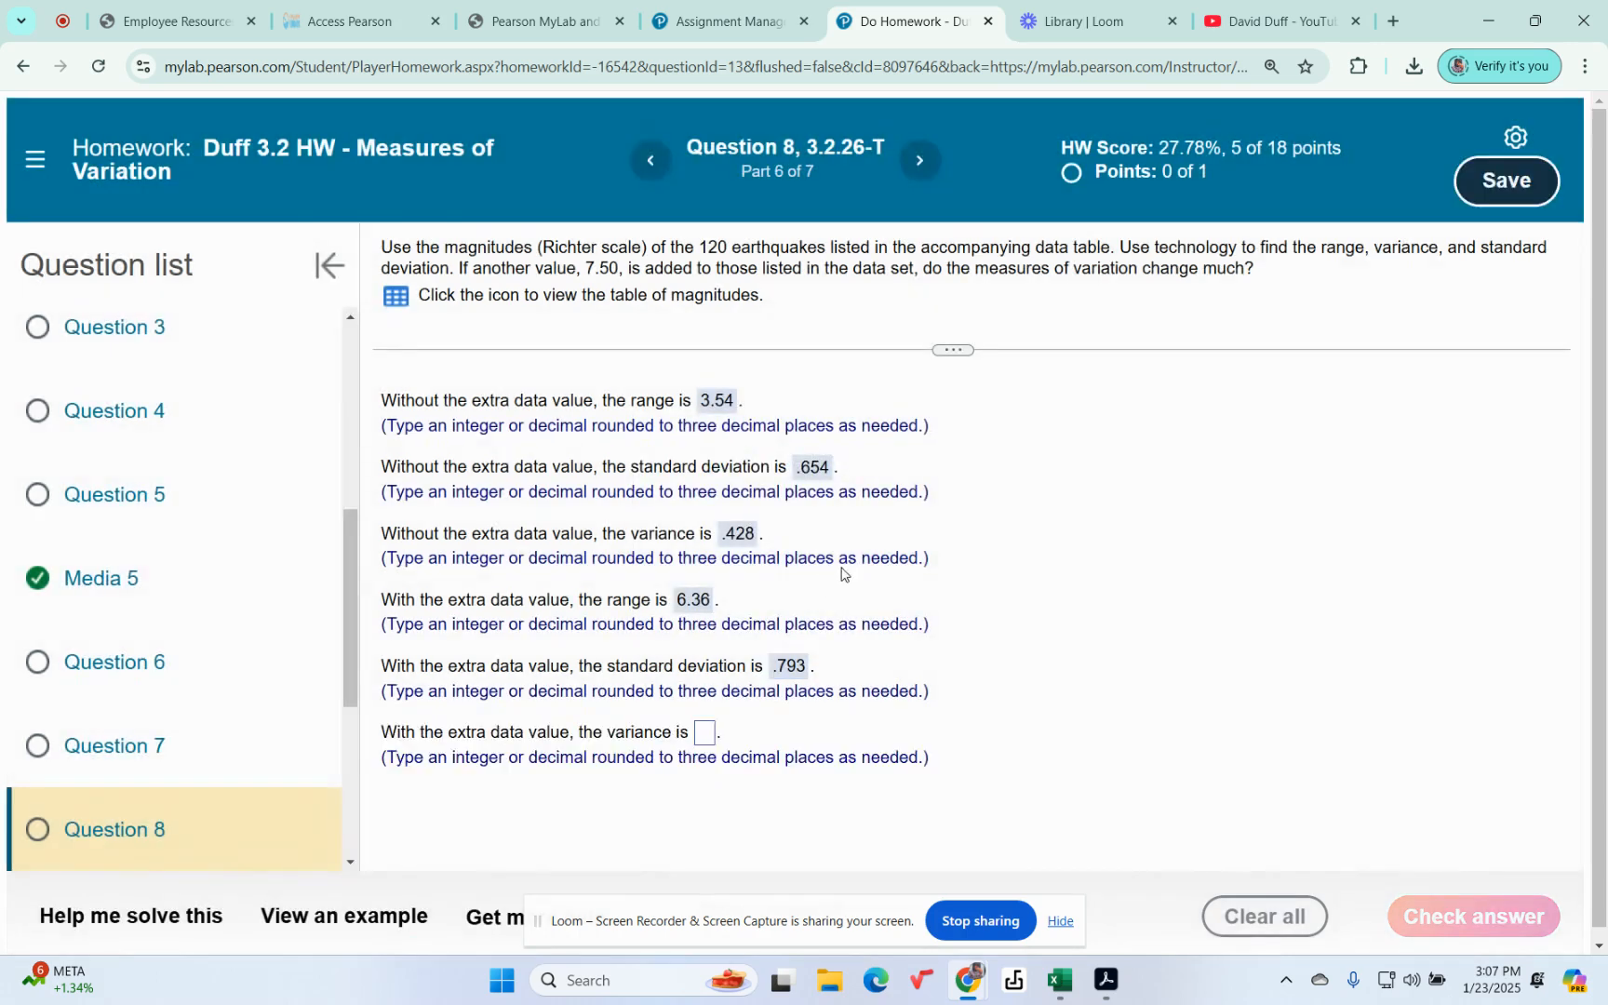
Step: Submit .629 as the variance with the extra data value and continue to the next part
click(704, 737)
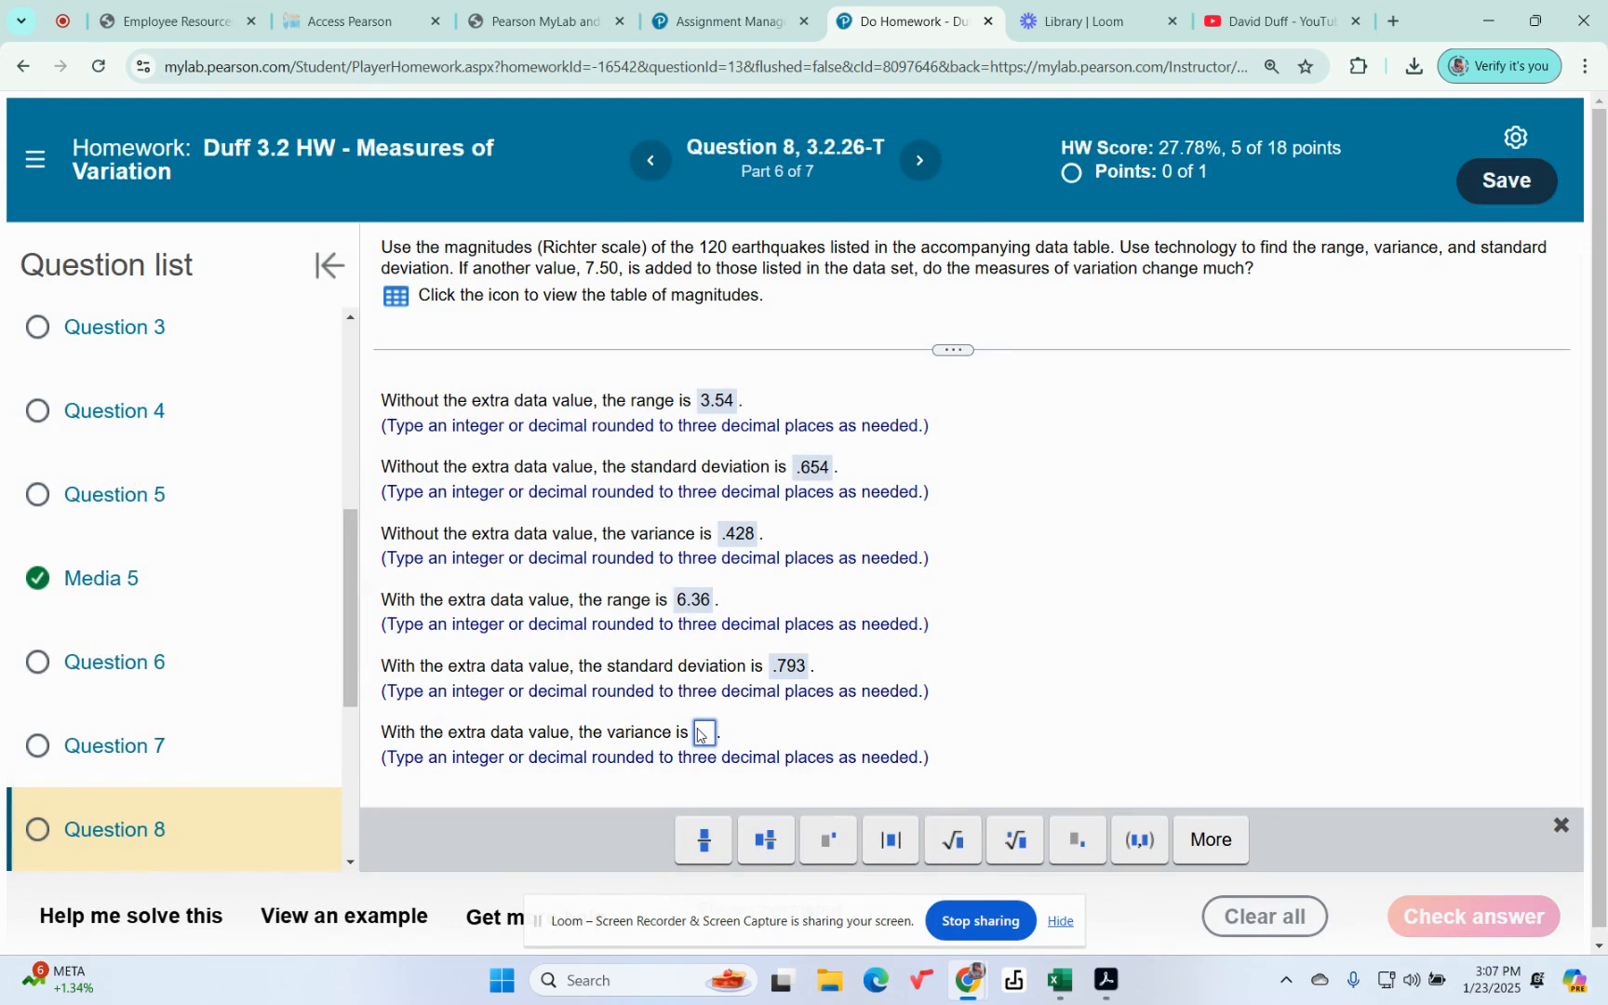
text(.629)
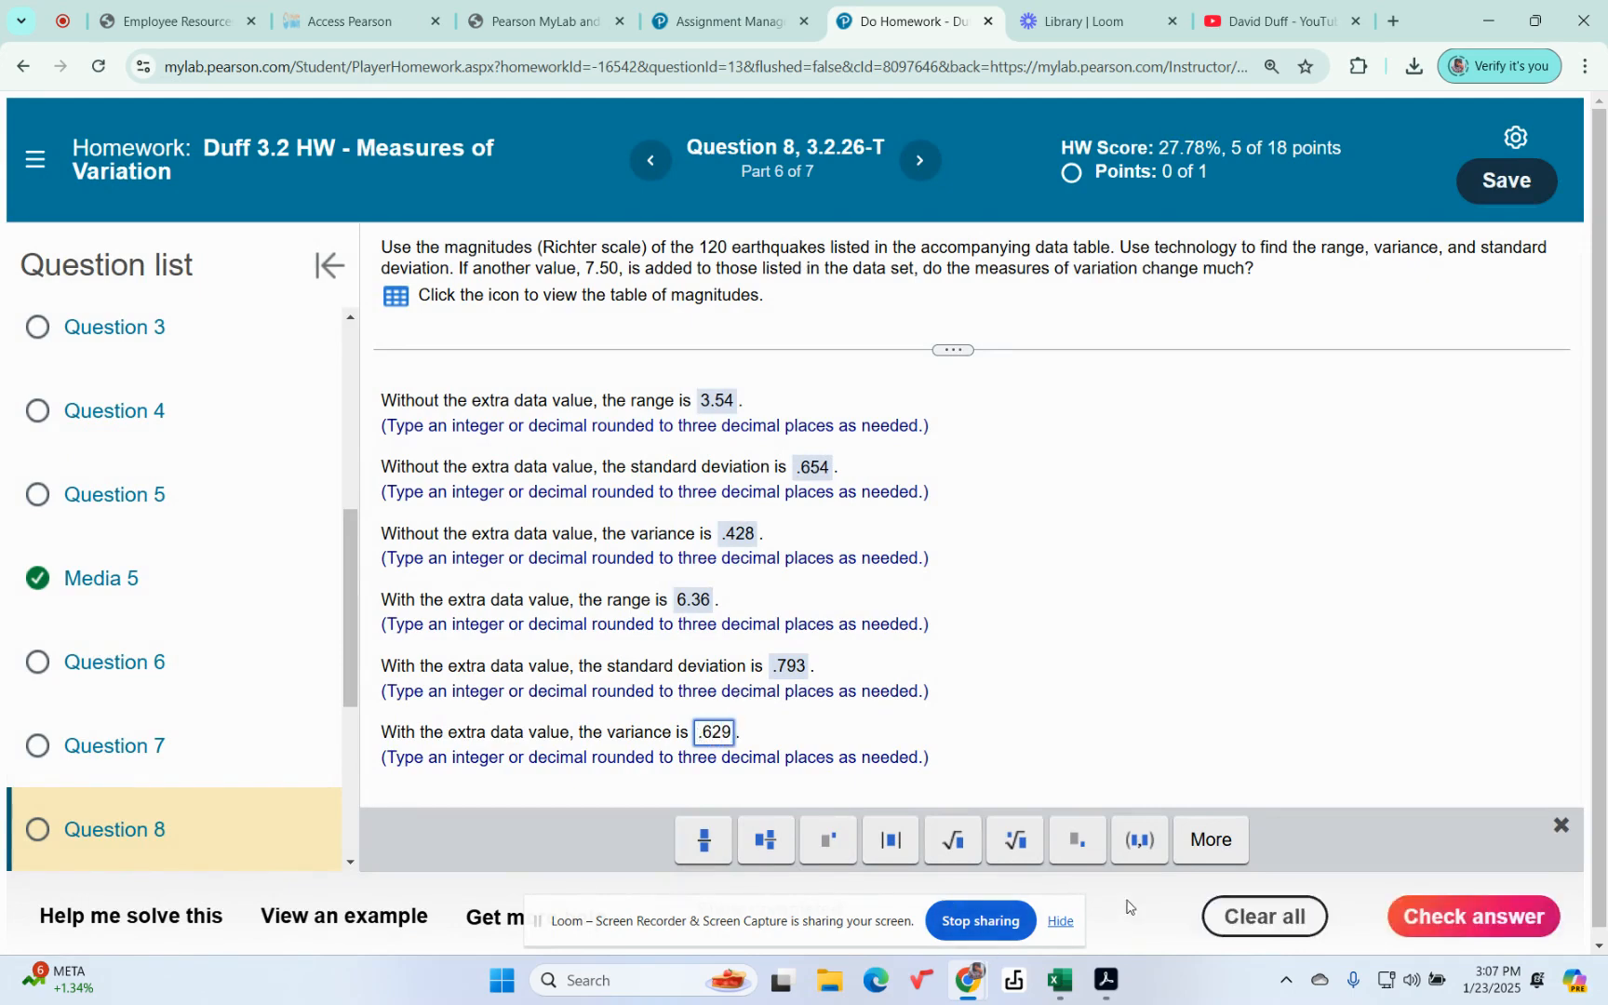
key(Return)
click(811, 576)
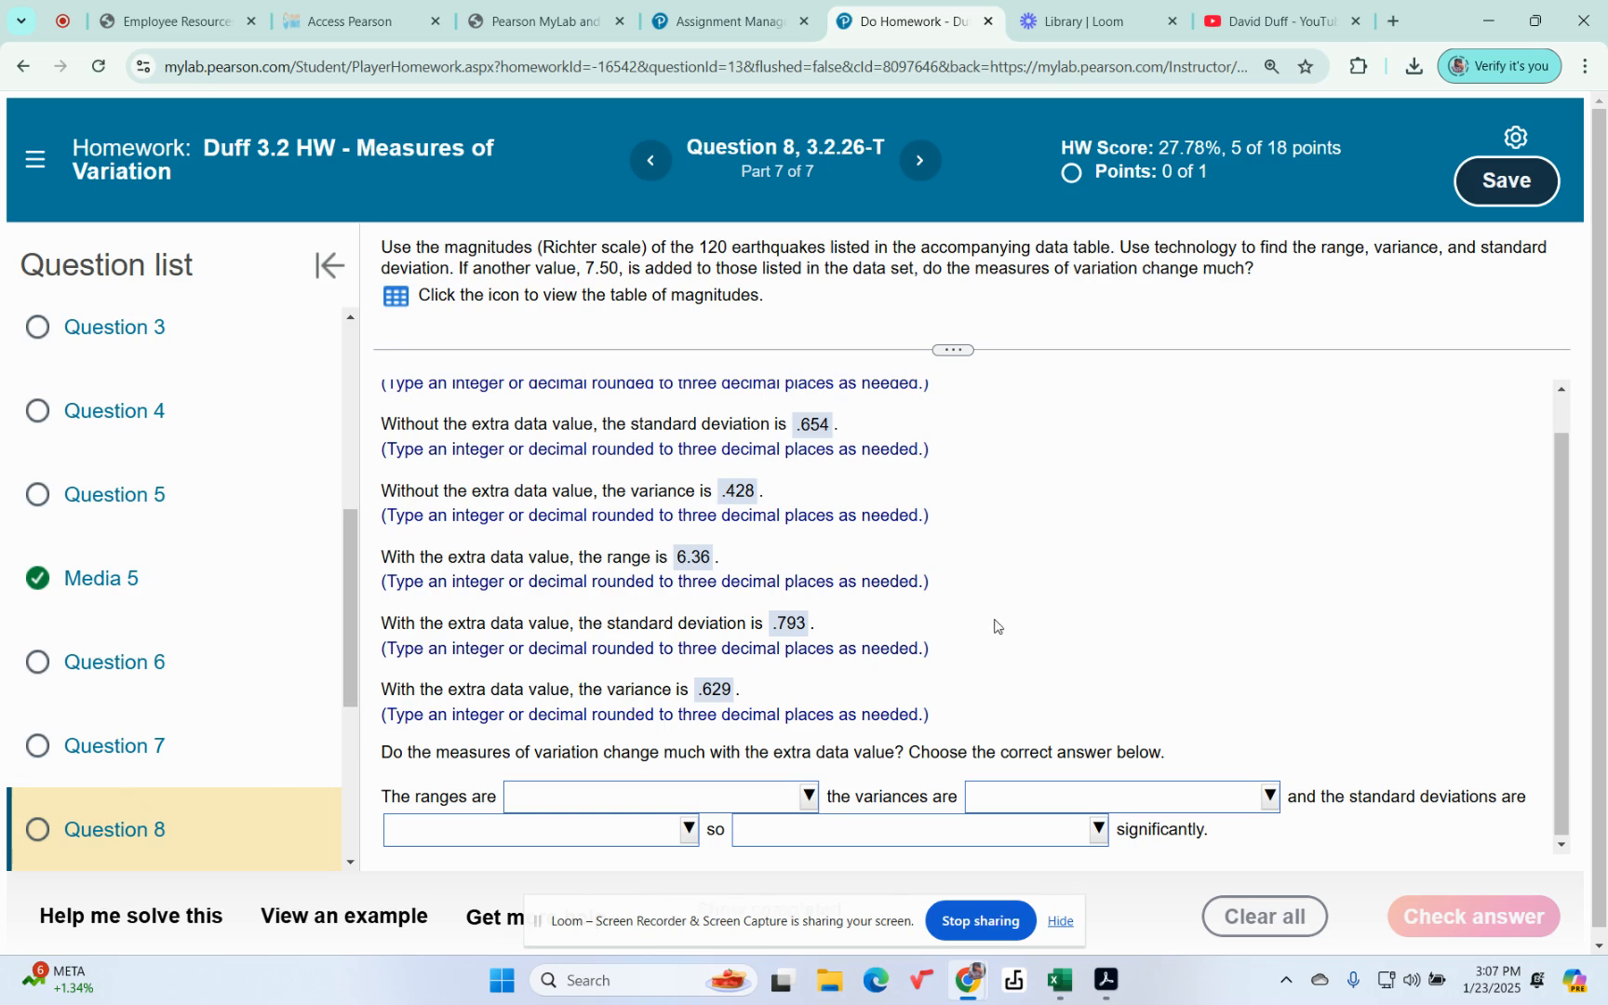
Step: Set the ranges, the variances and the standard deviations each to "more than 5 percentage points apart" in the concluding statement
scroll(993, 624, up, 1)
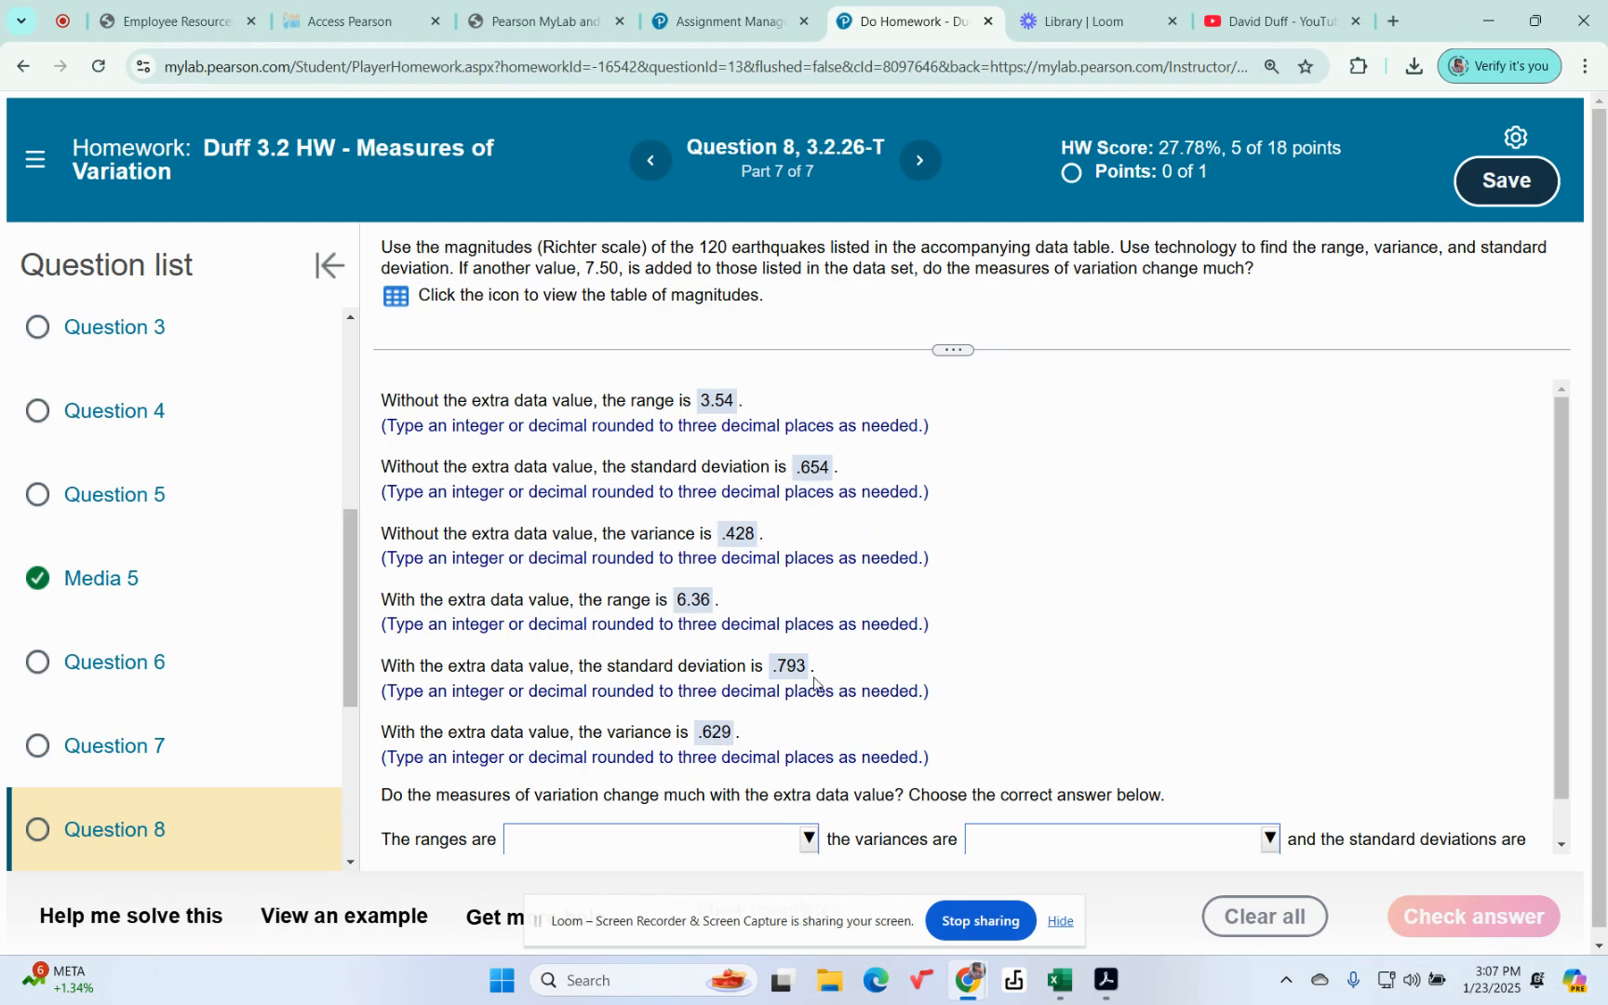
scroll(752, 756, down, 1)
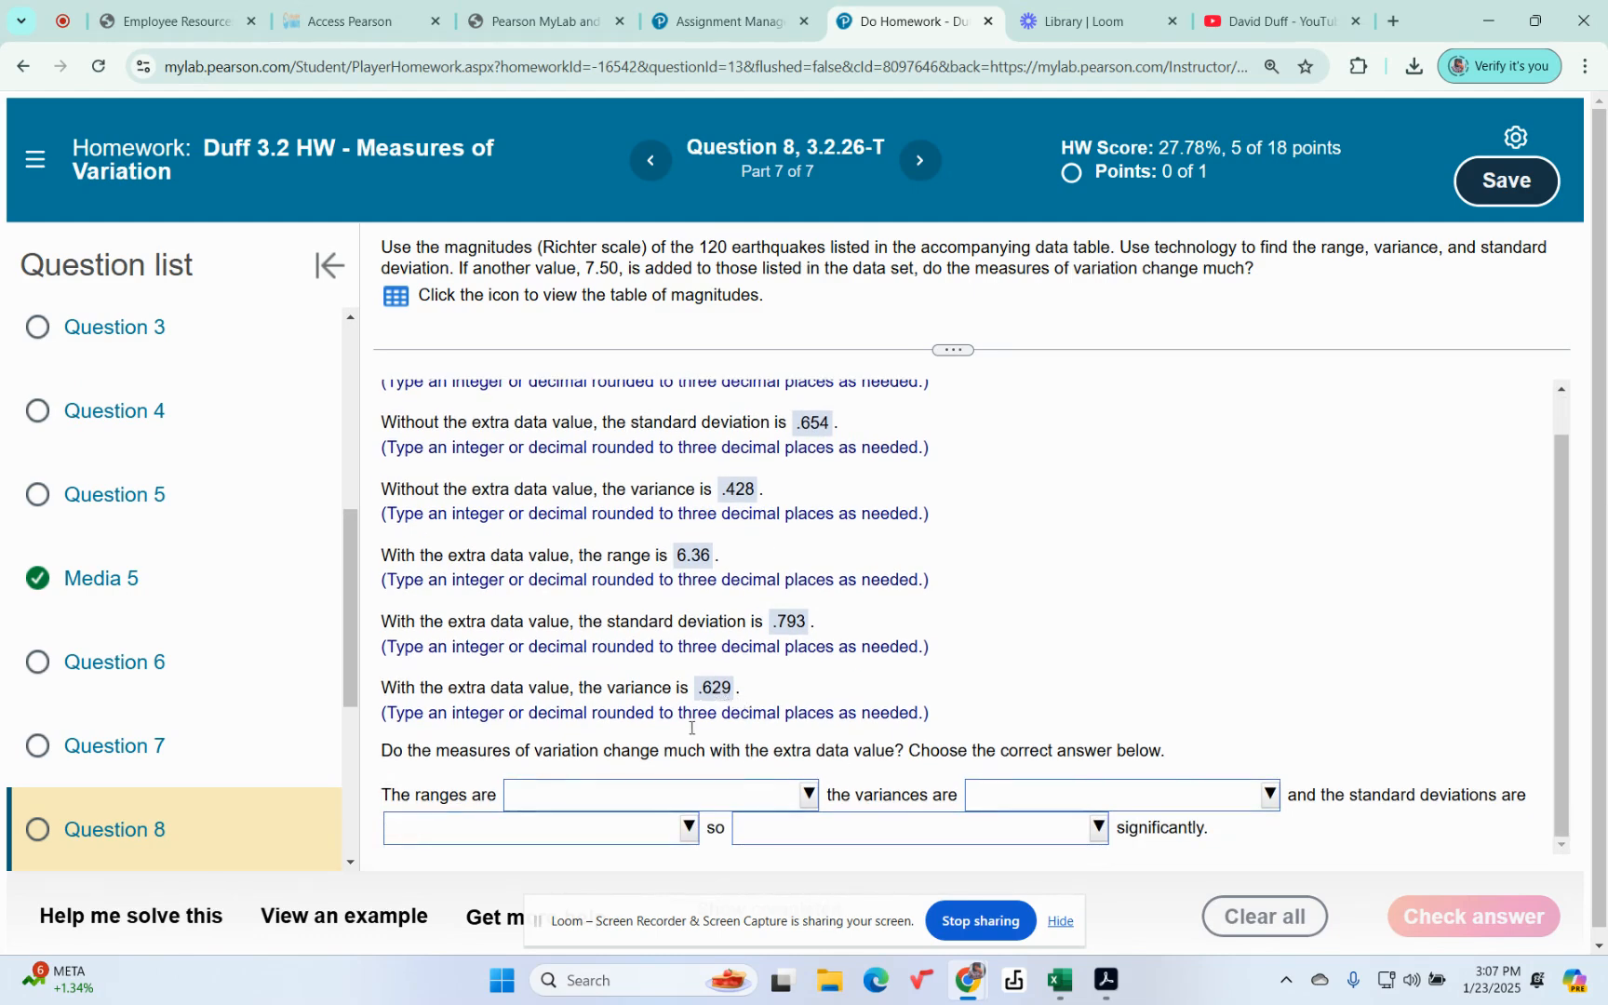
click(810, 796)
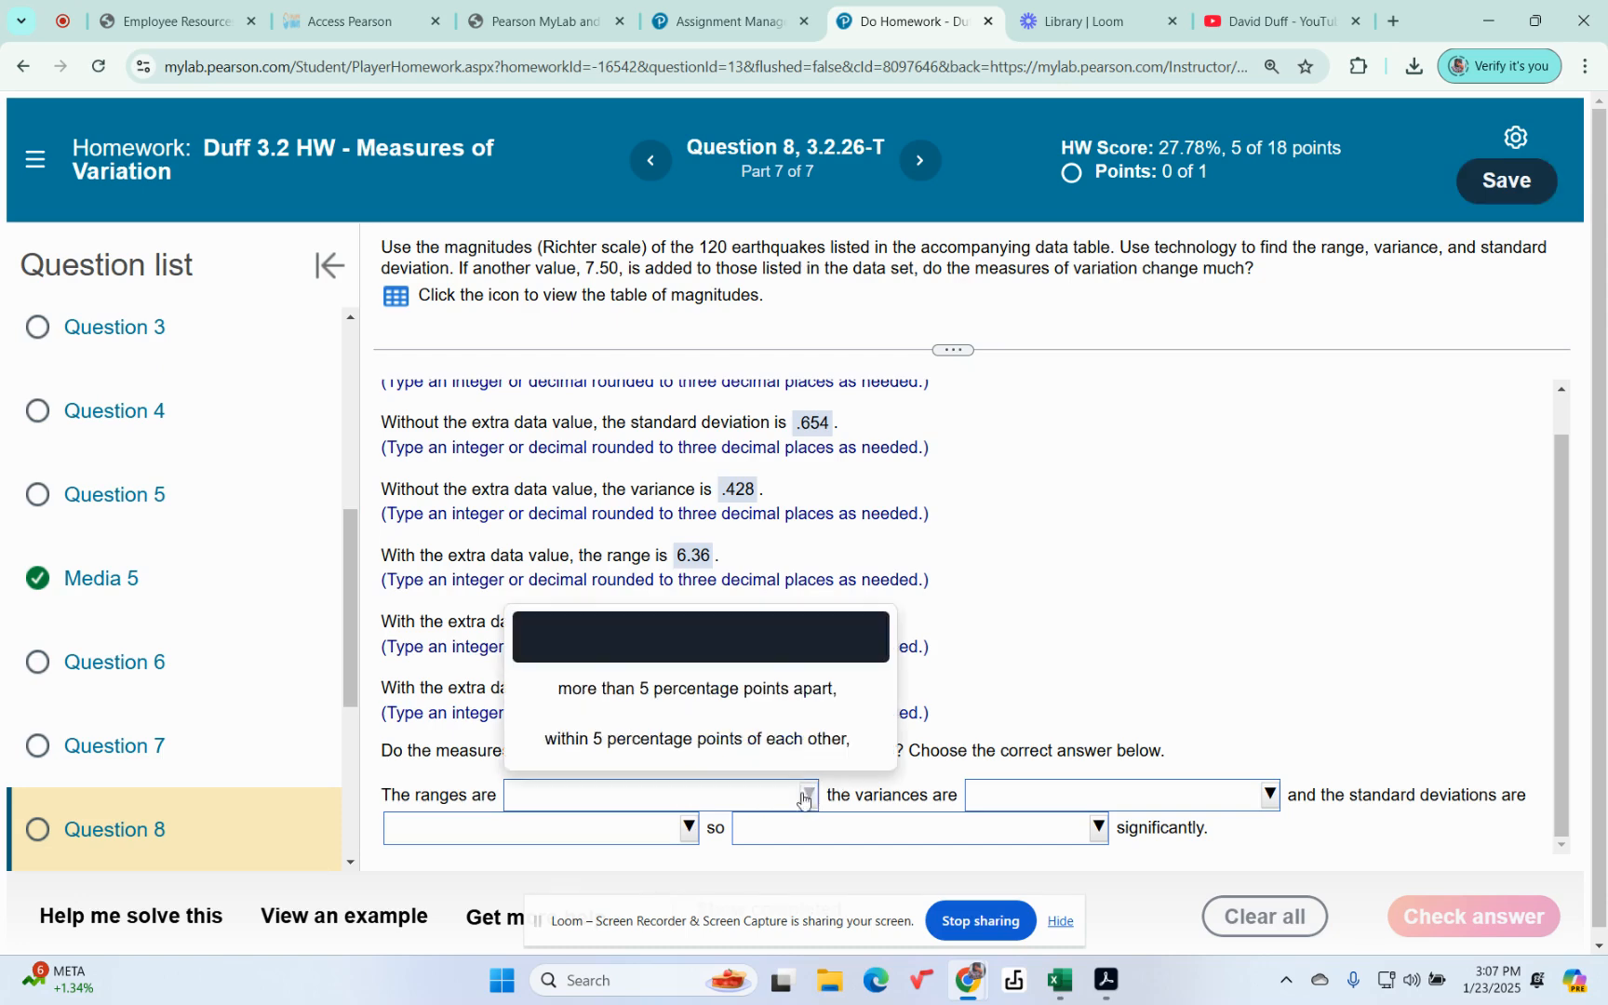
click(717, 695)
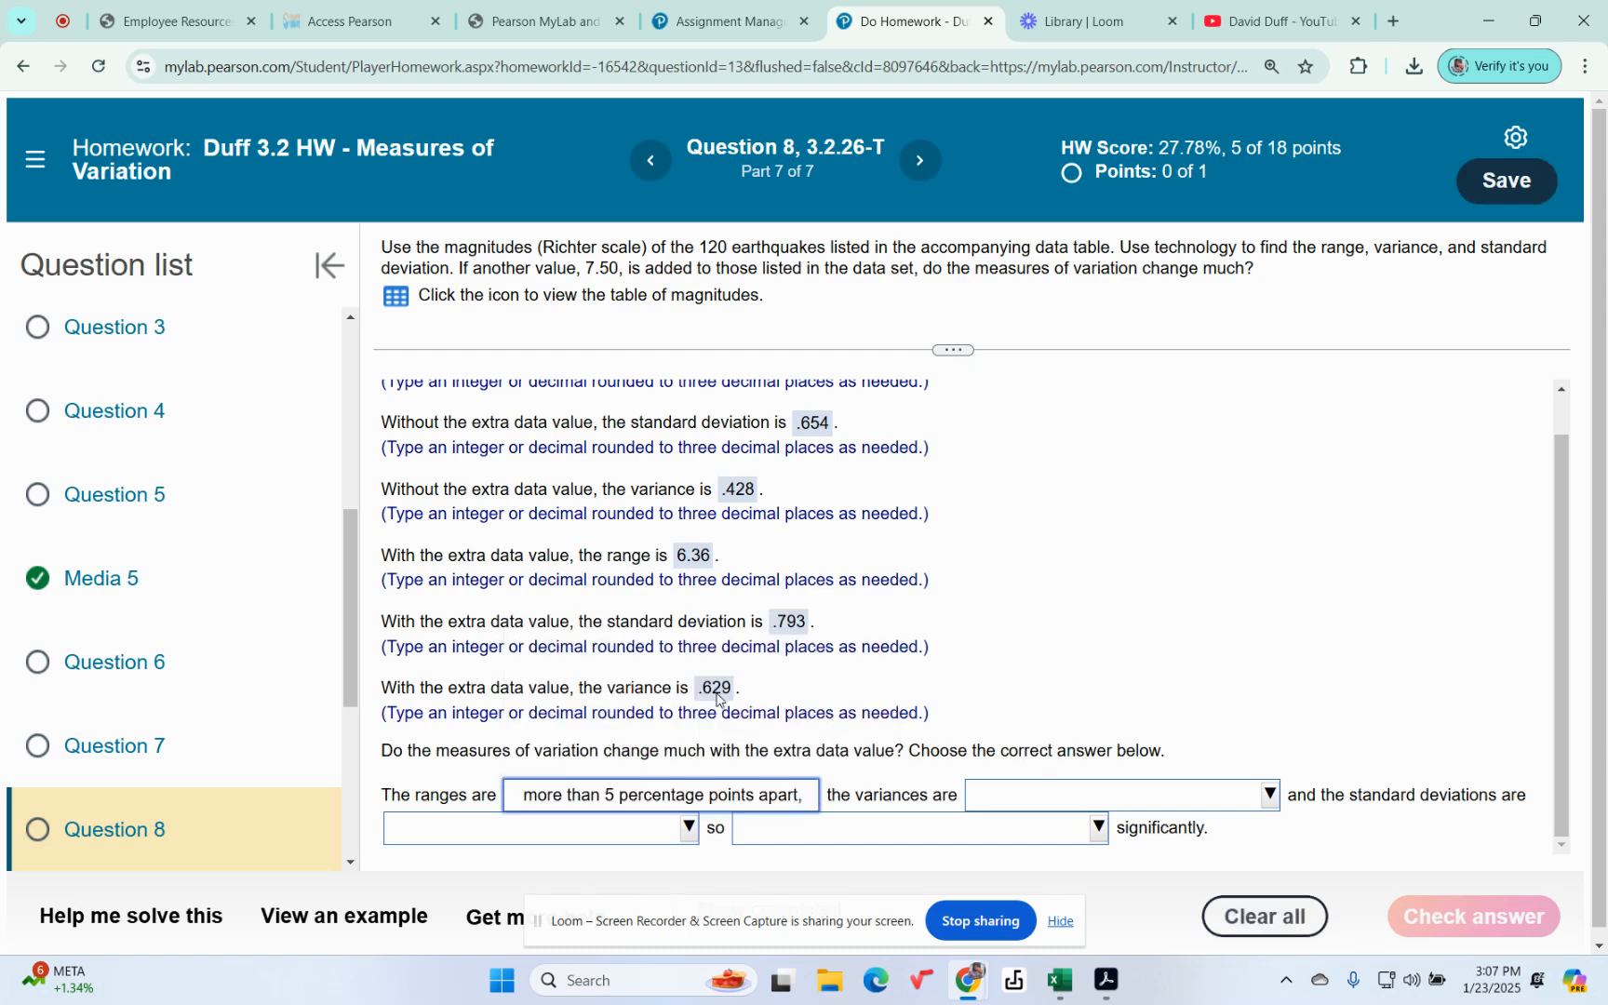
click(1267, 796)
click(1214, 715)
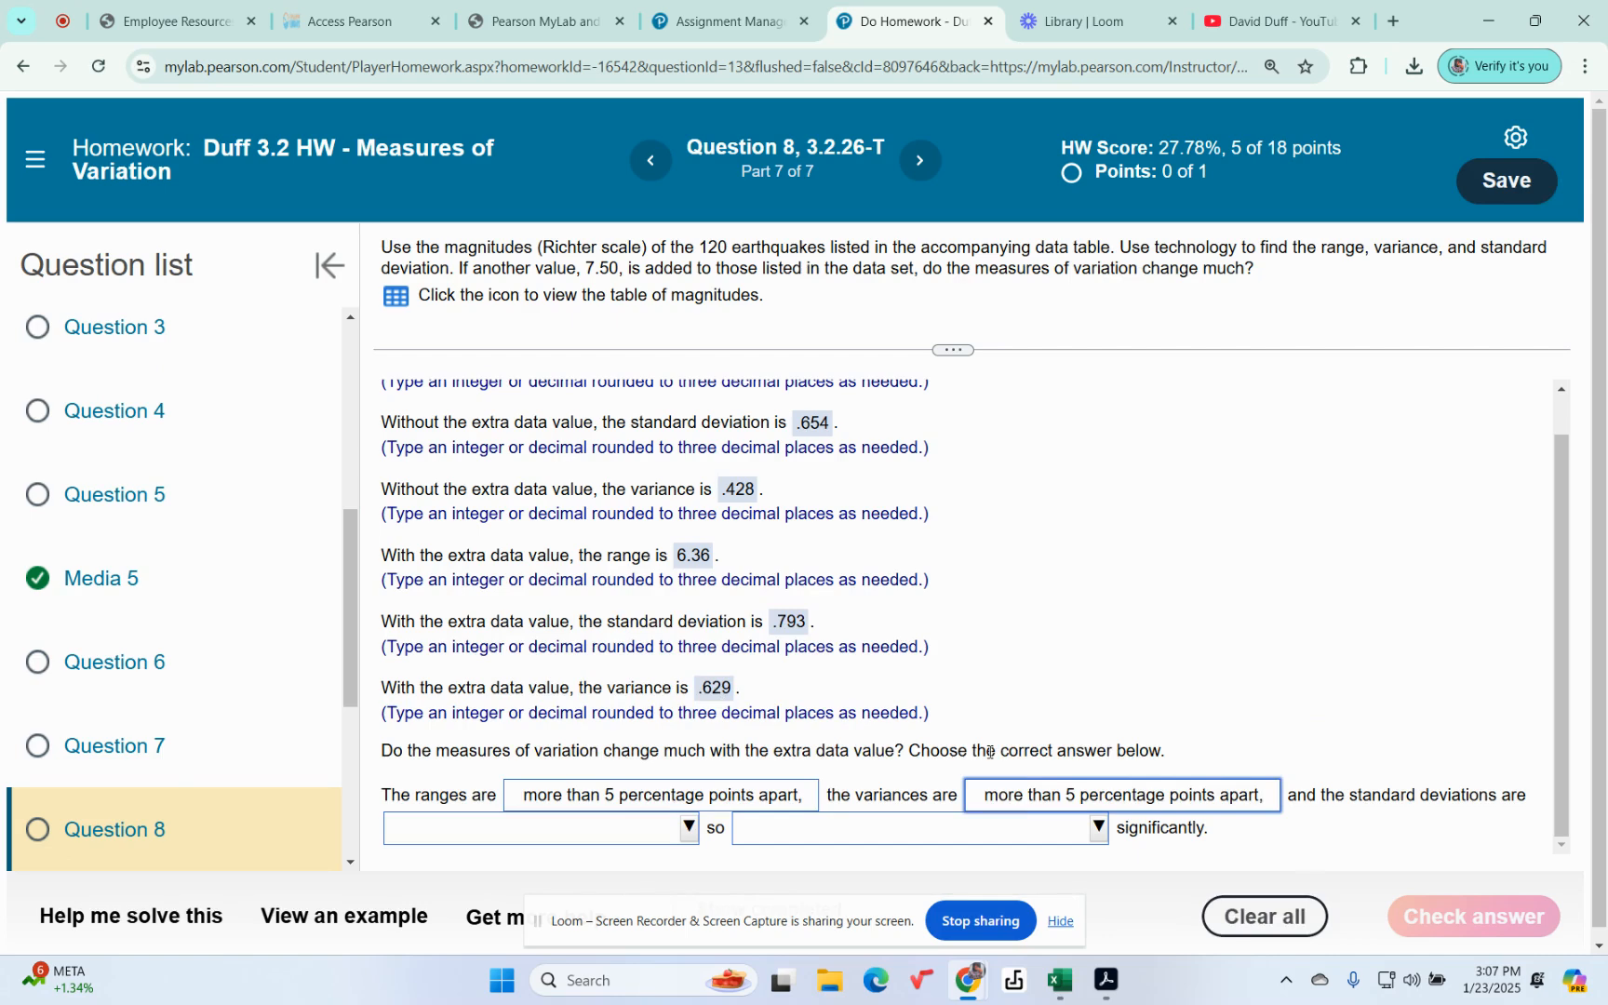
click(689, 817)
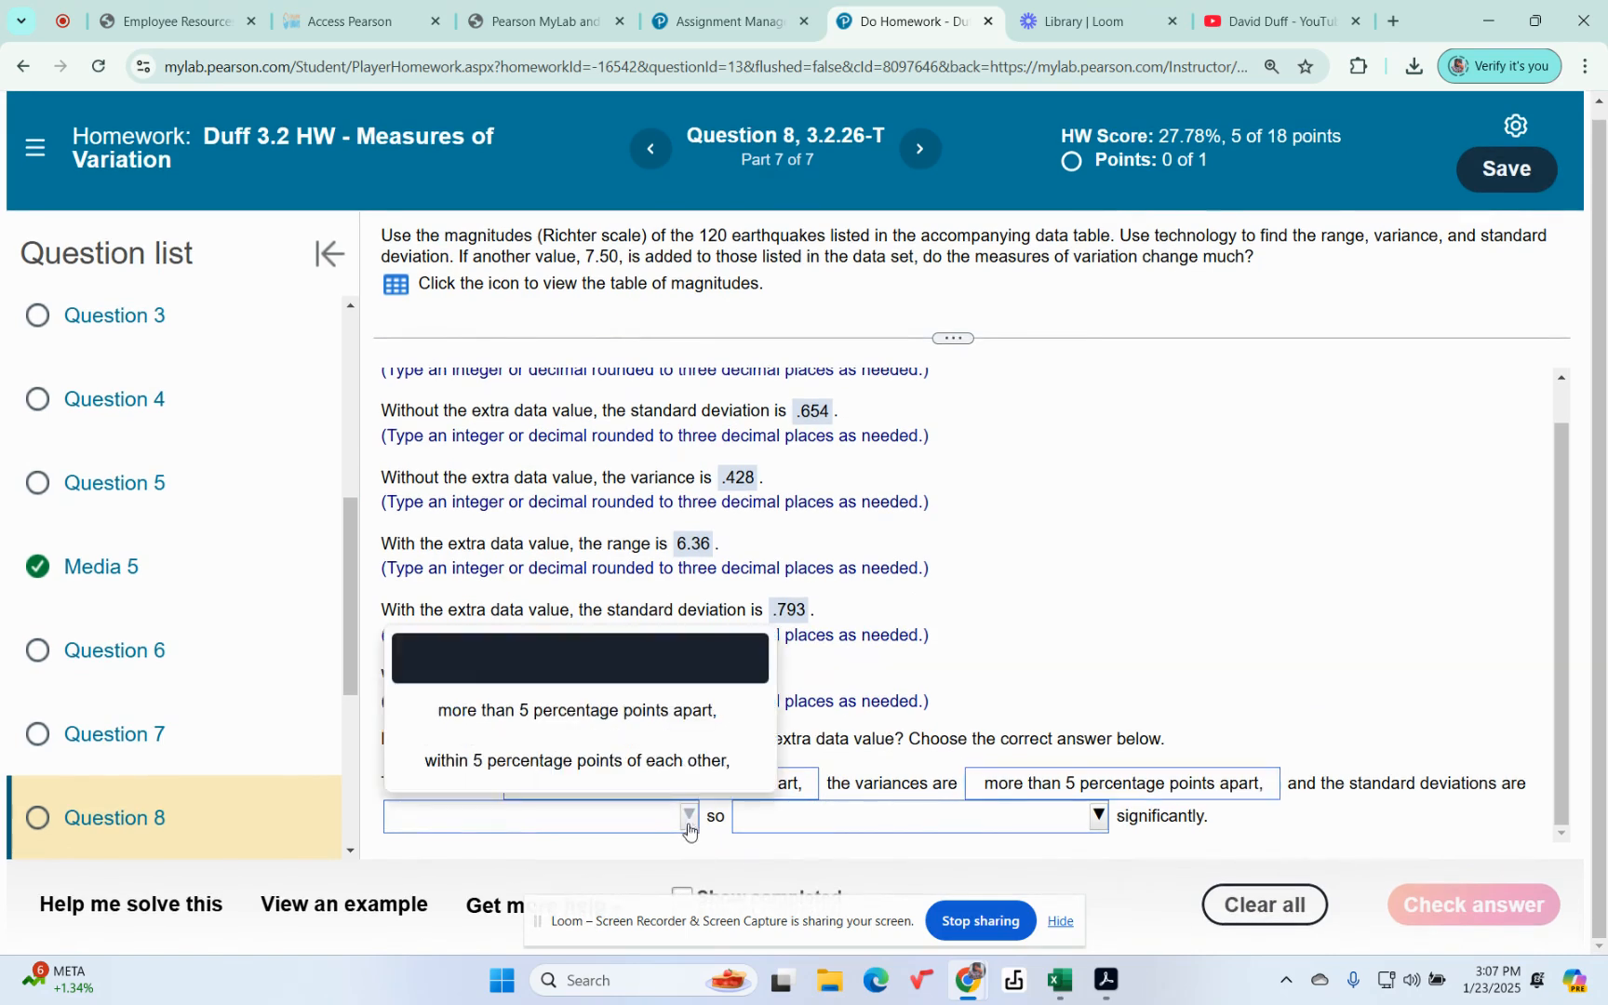
click(619, 713)
Step: Complete the conclusion with "all of them change" significantly, submit the final part and go on to the next question
click(1097, 819)
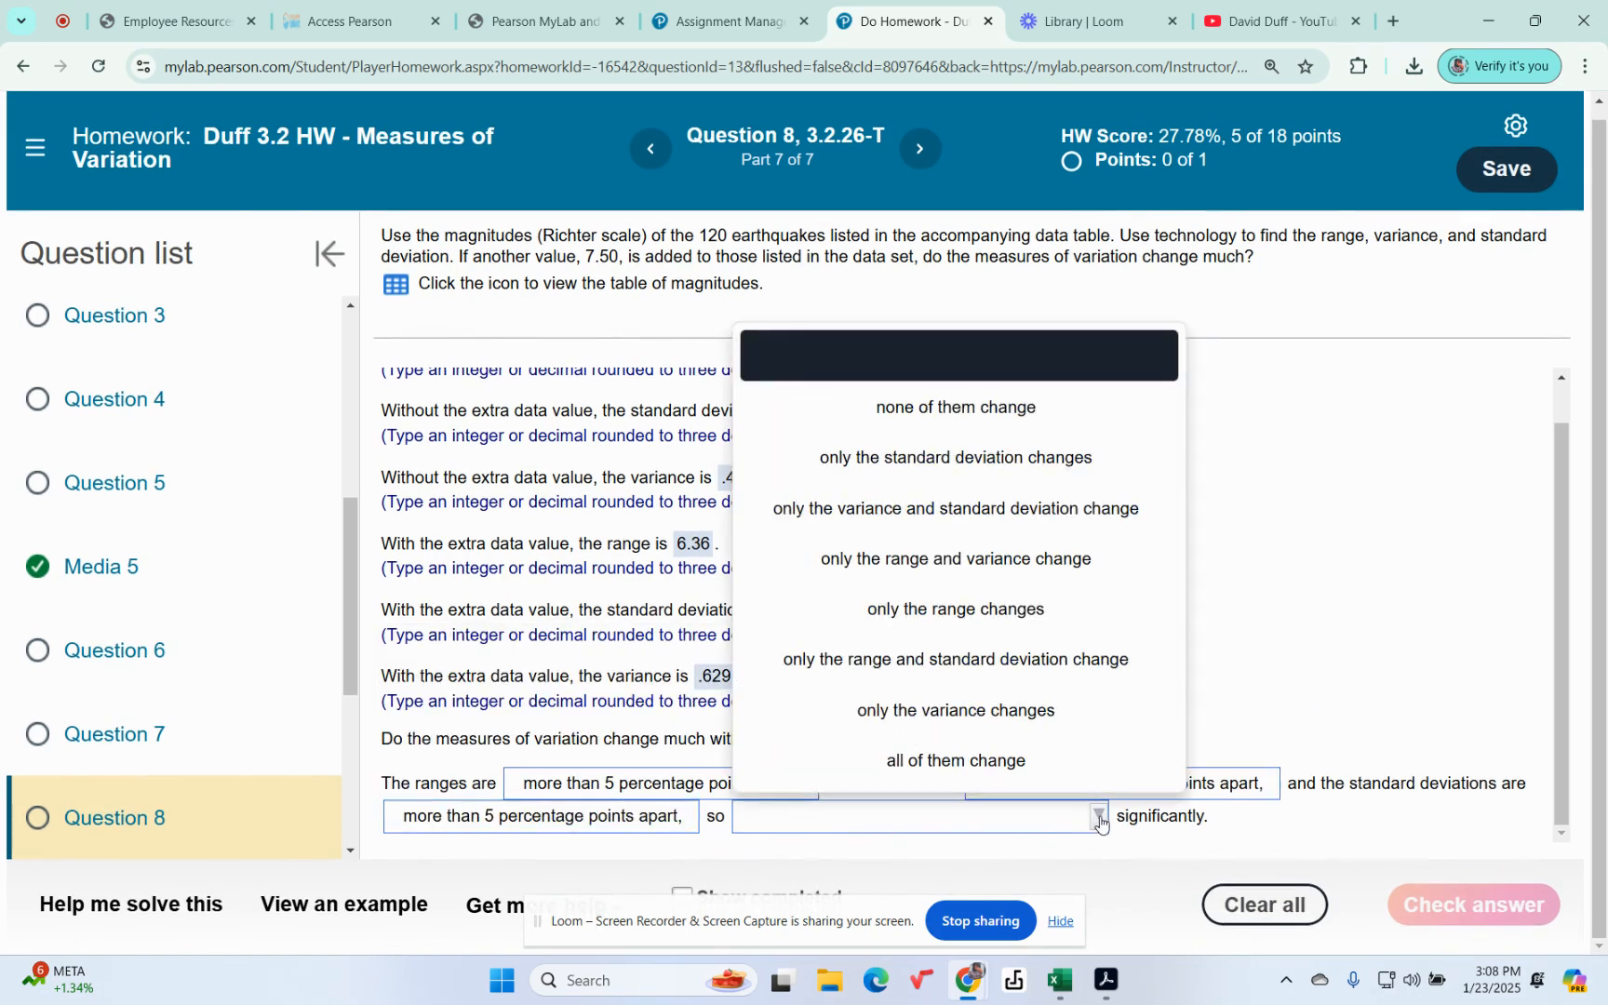
click(980, 773)
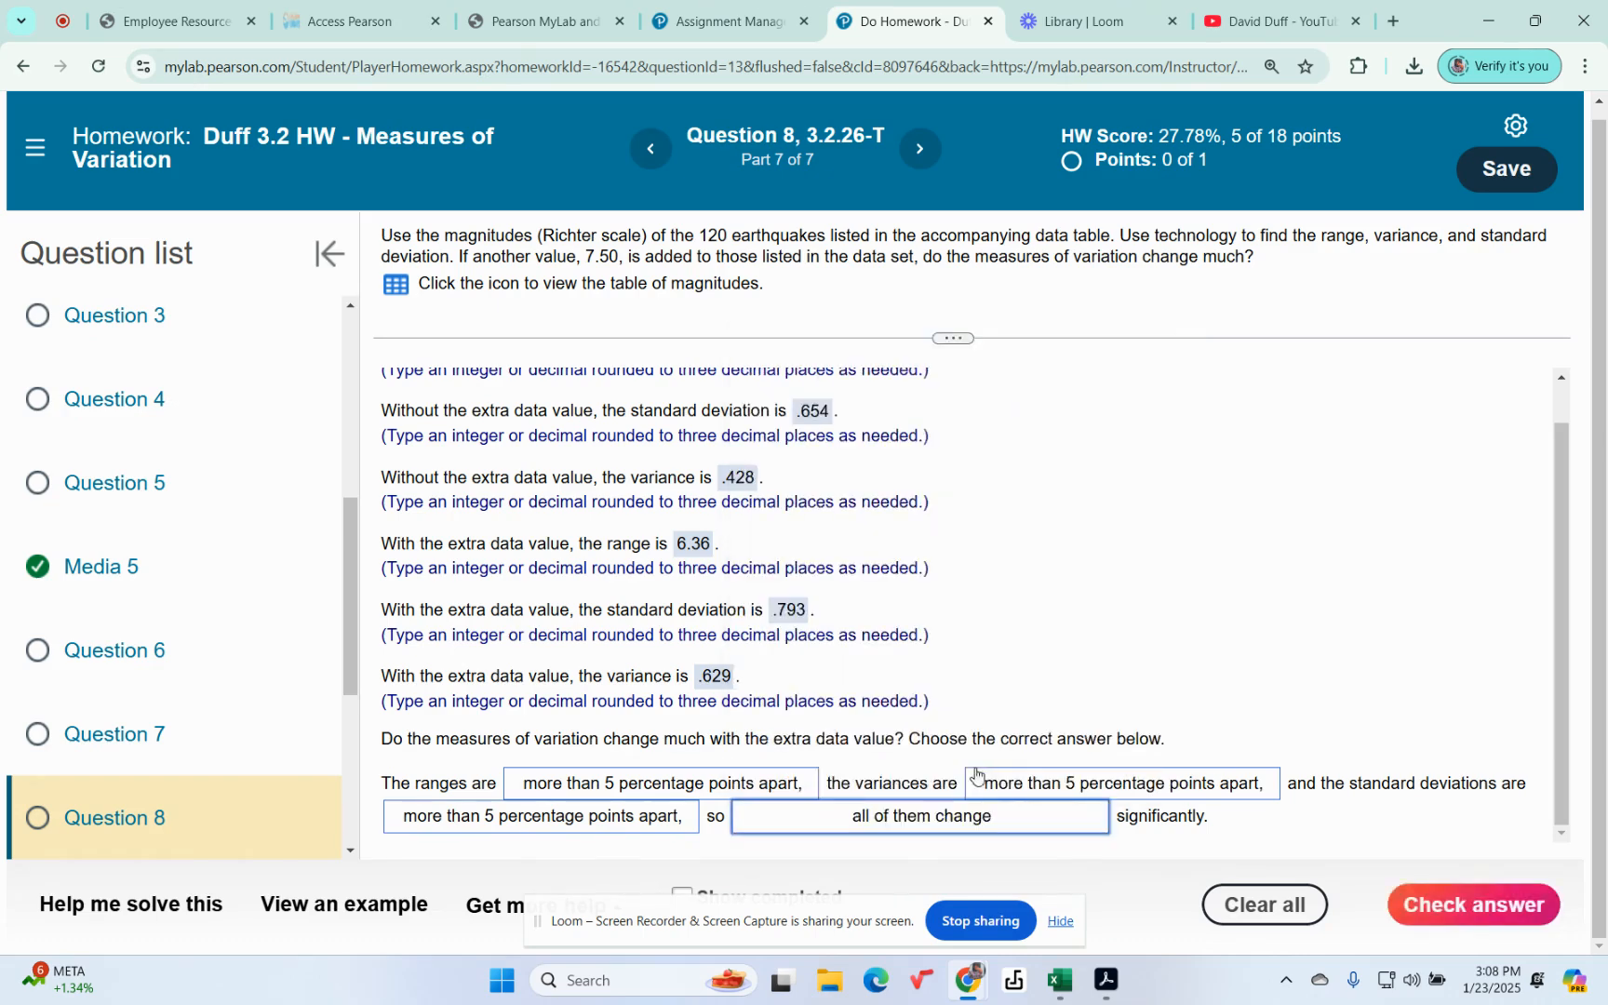
click(1445, 907)
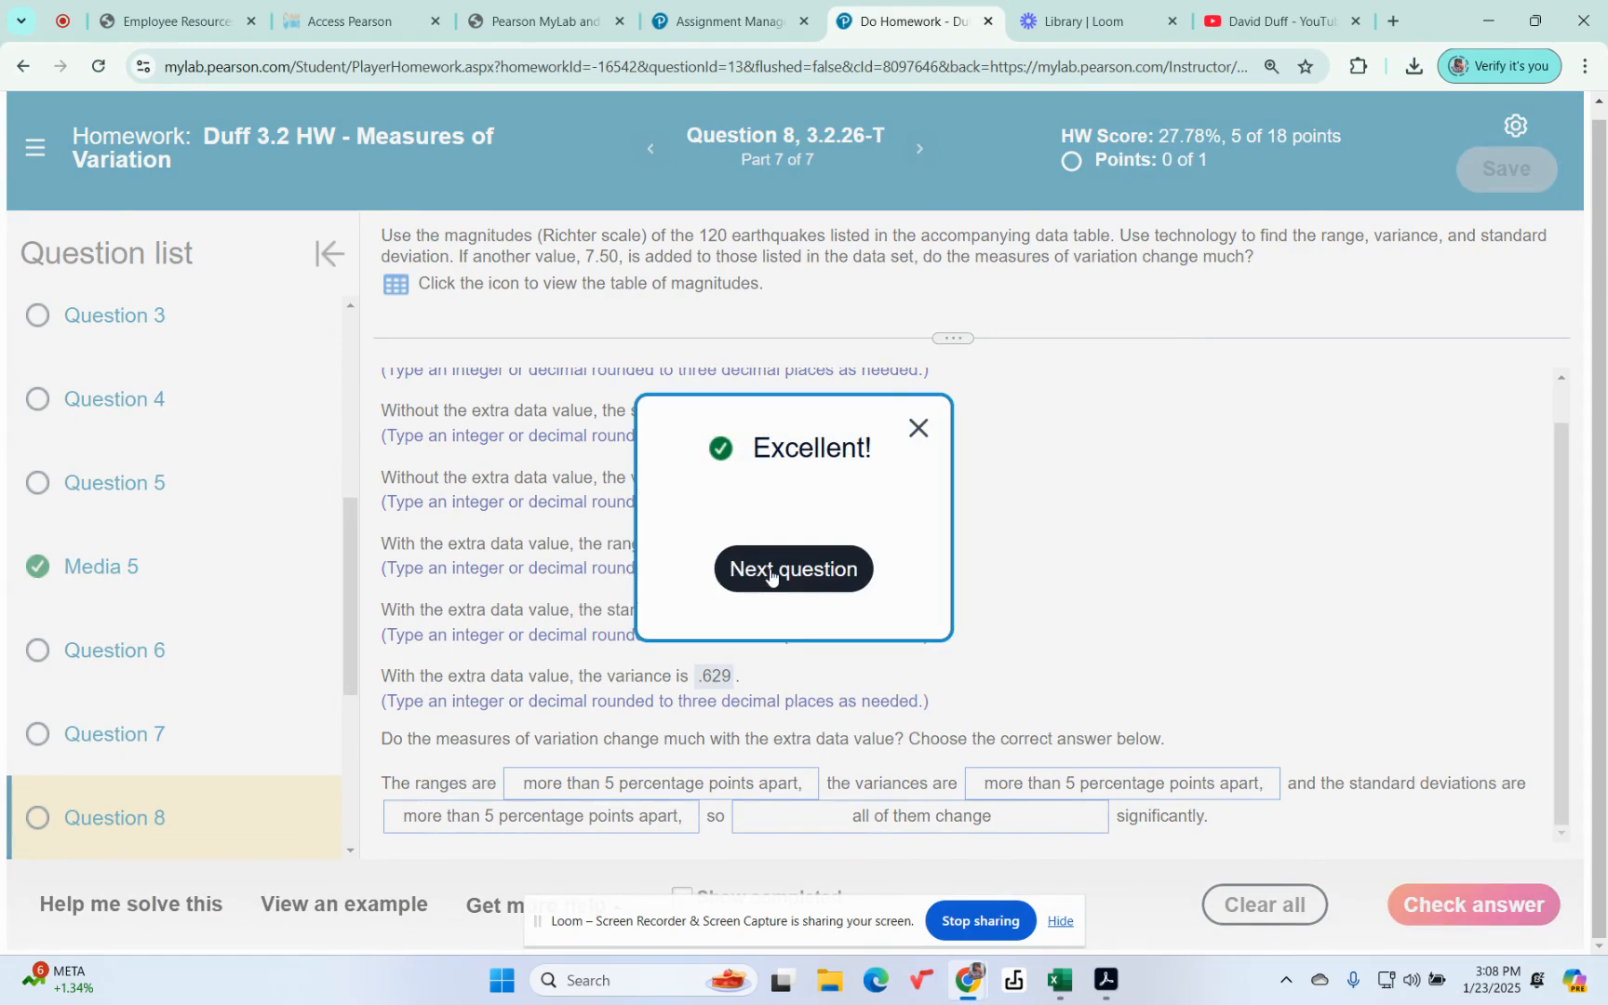
click(772, 567)
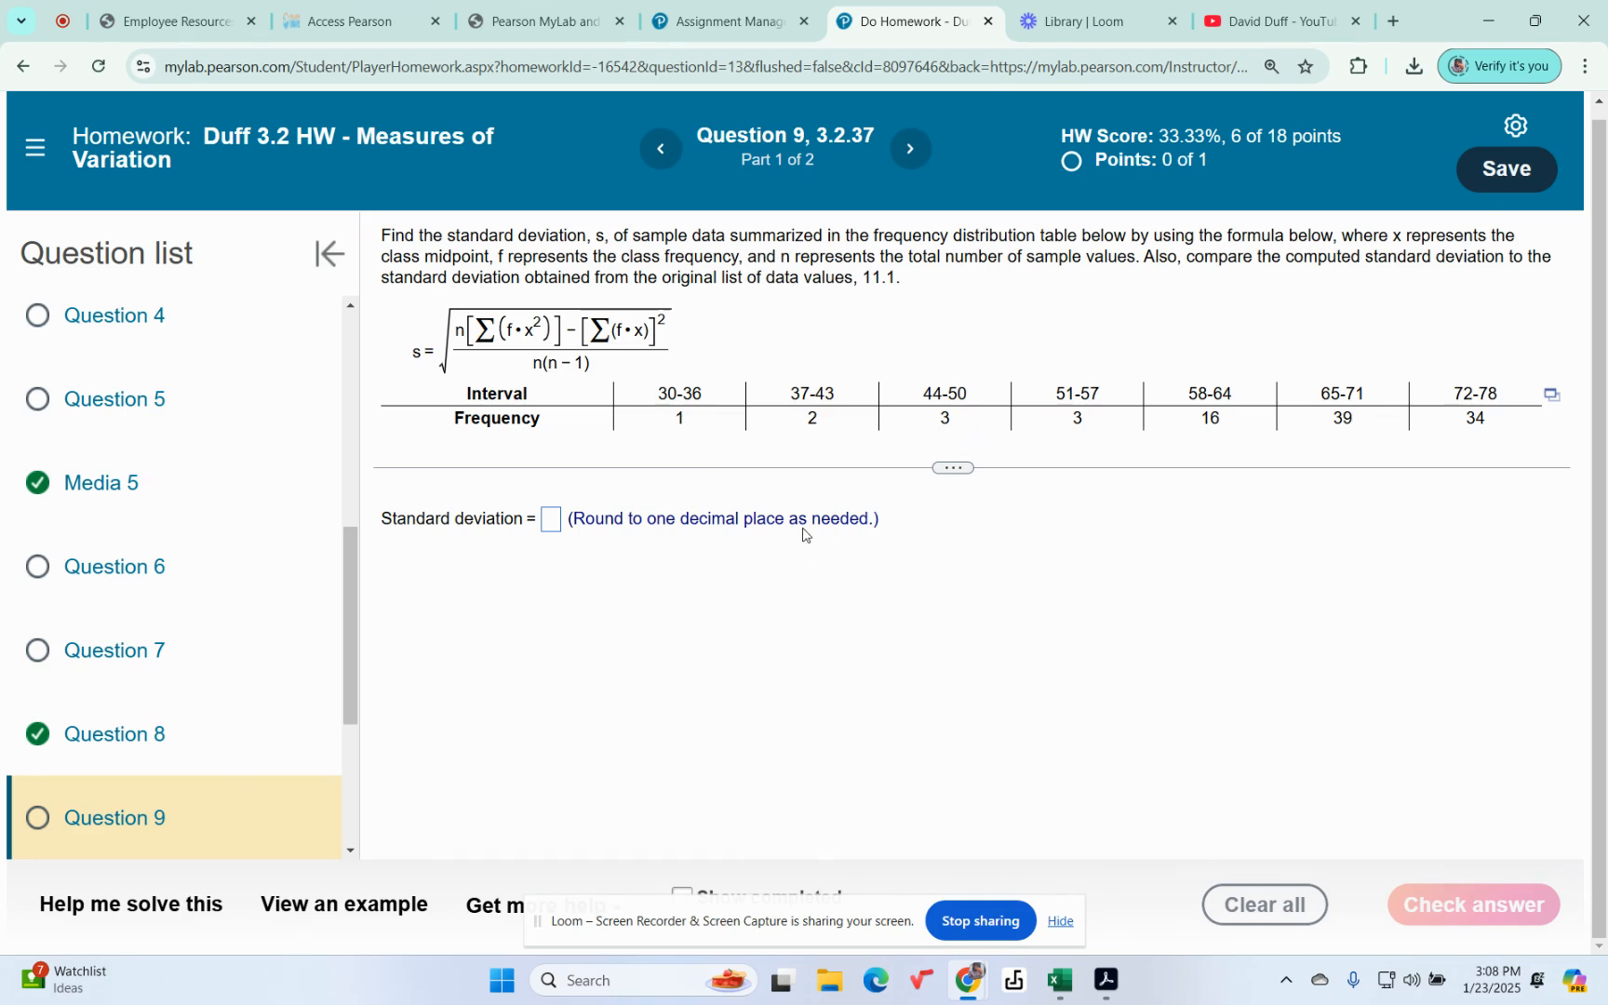
click(1079, 20)
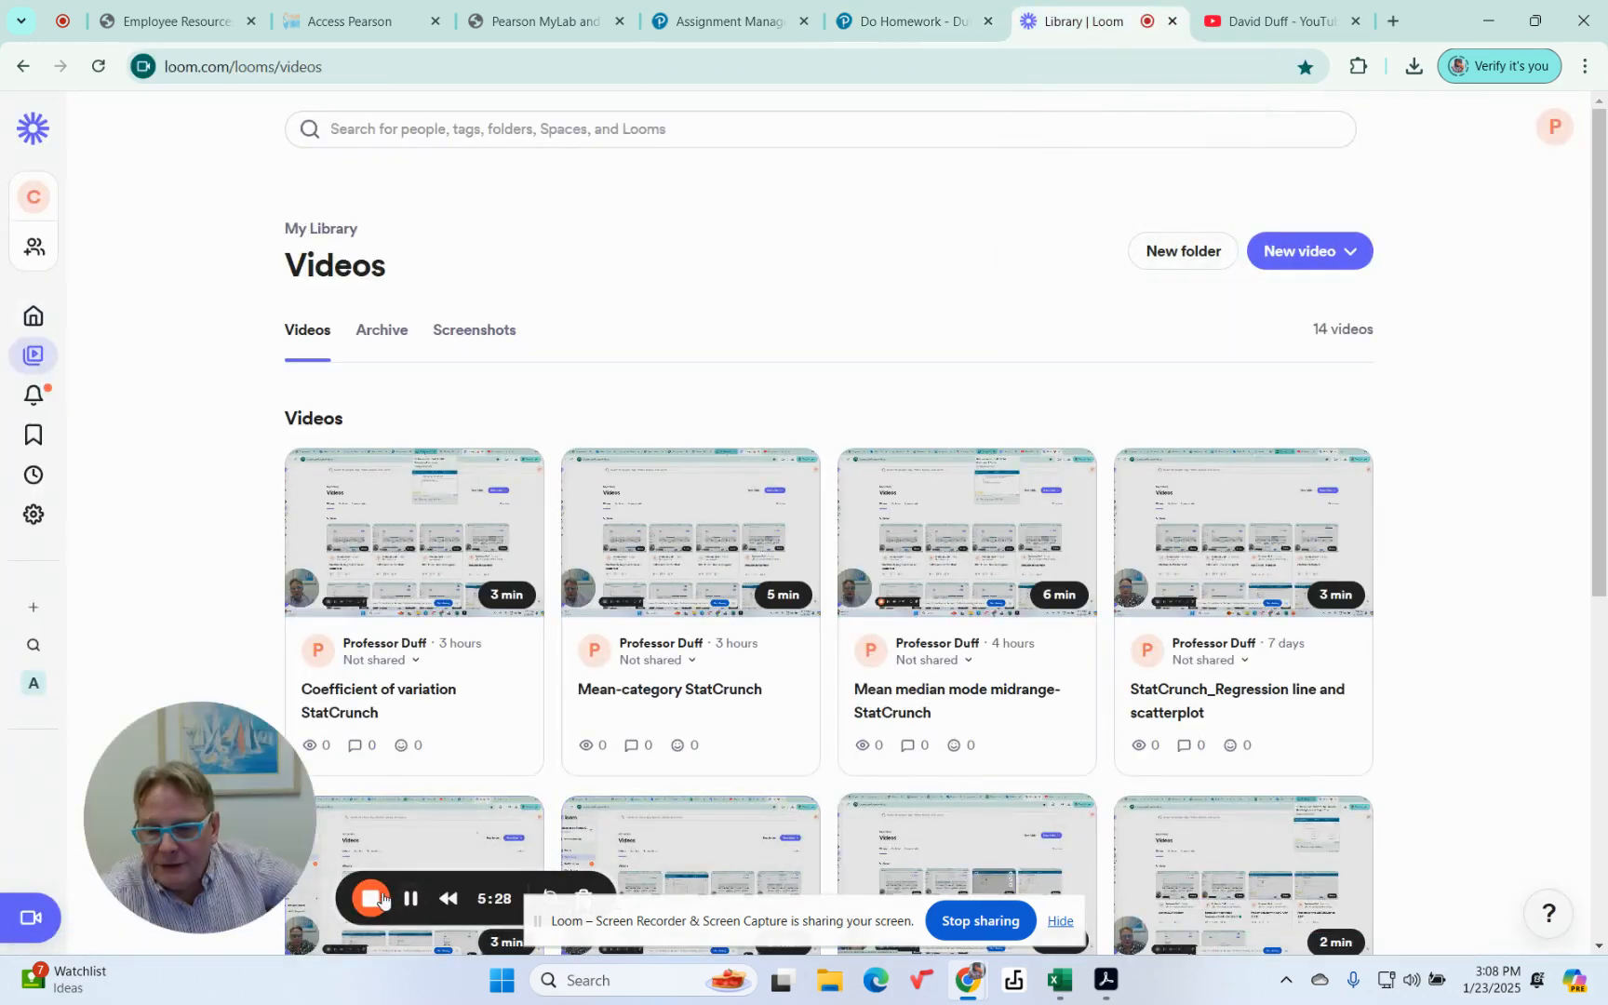